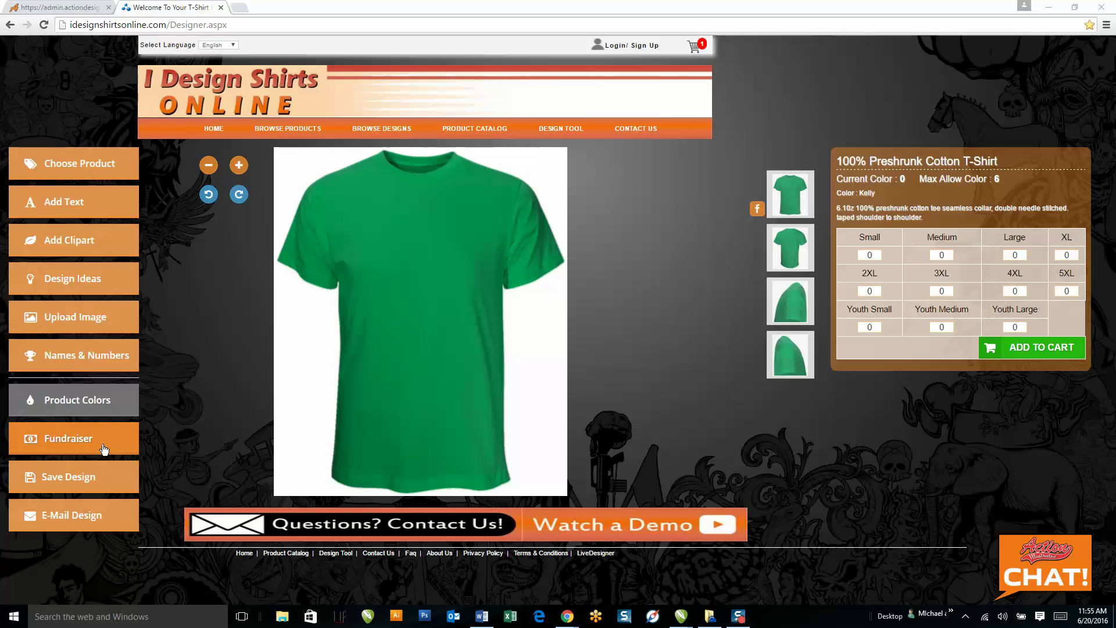
- Browse Fundraiser > Scottsdale Tigers > Scottsdale Baseball and load the white Scottsdale Baseball tee
left_click(104, 449)
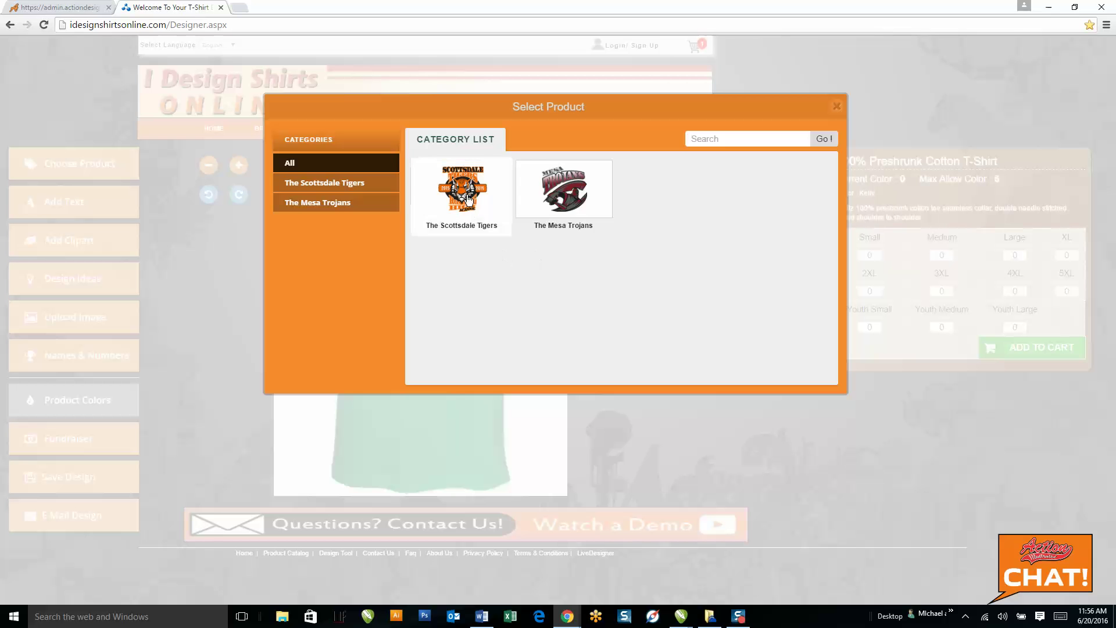
left_click(462, 212)
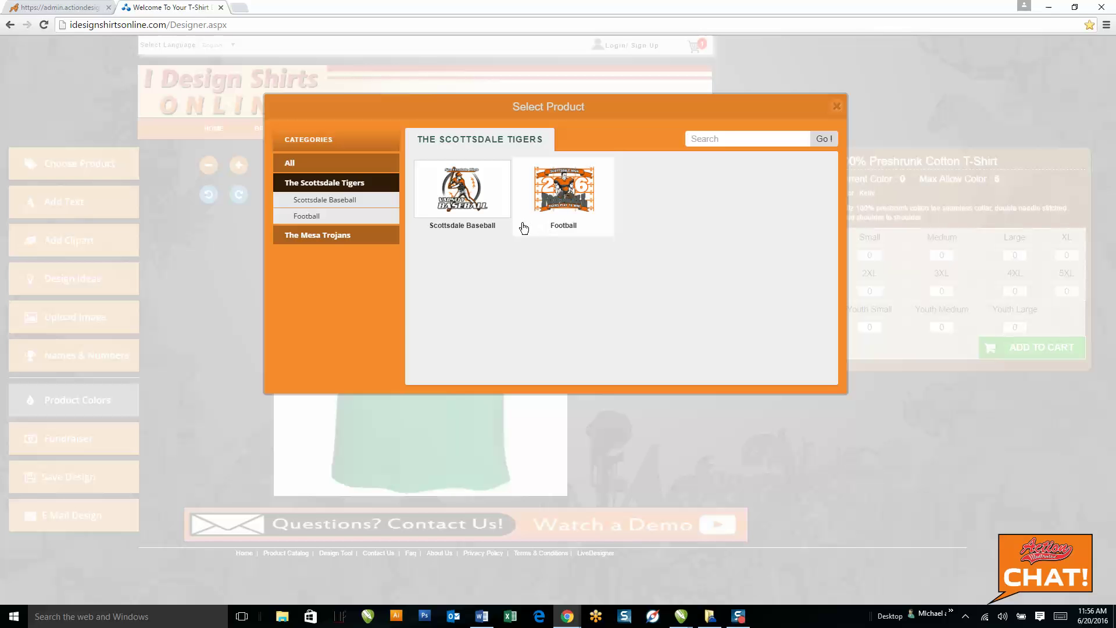
left_click(470, 200)
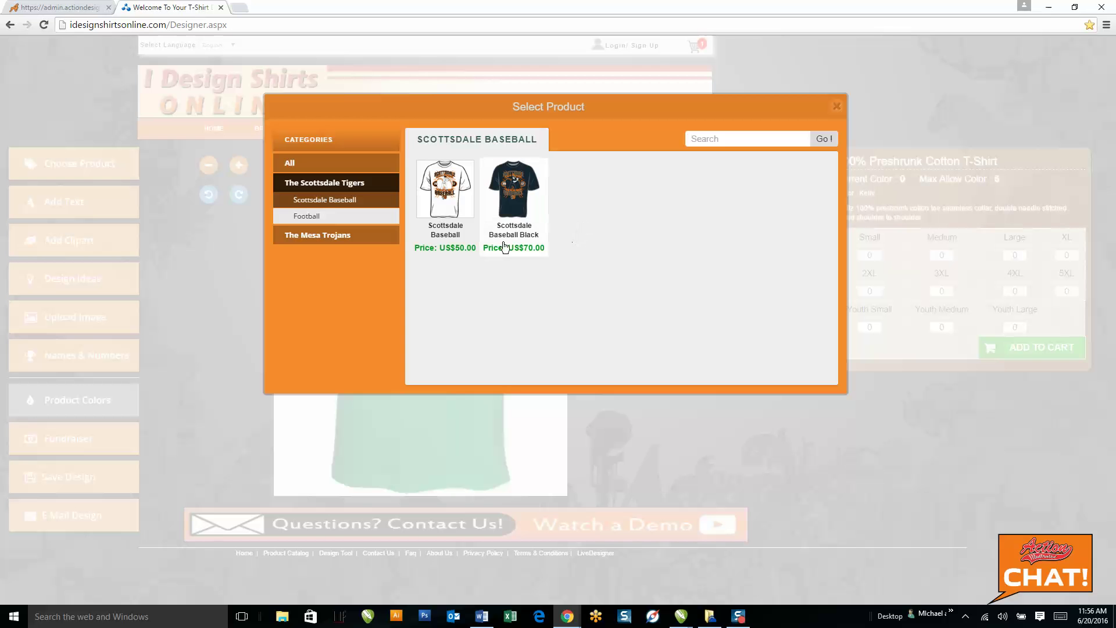
left_click(446, 199)
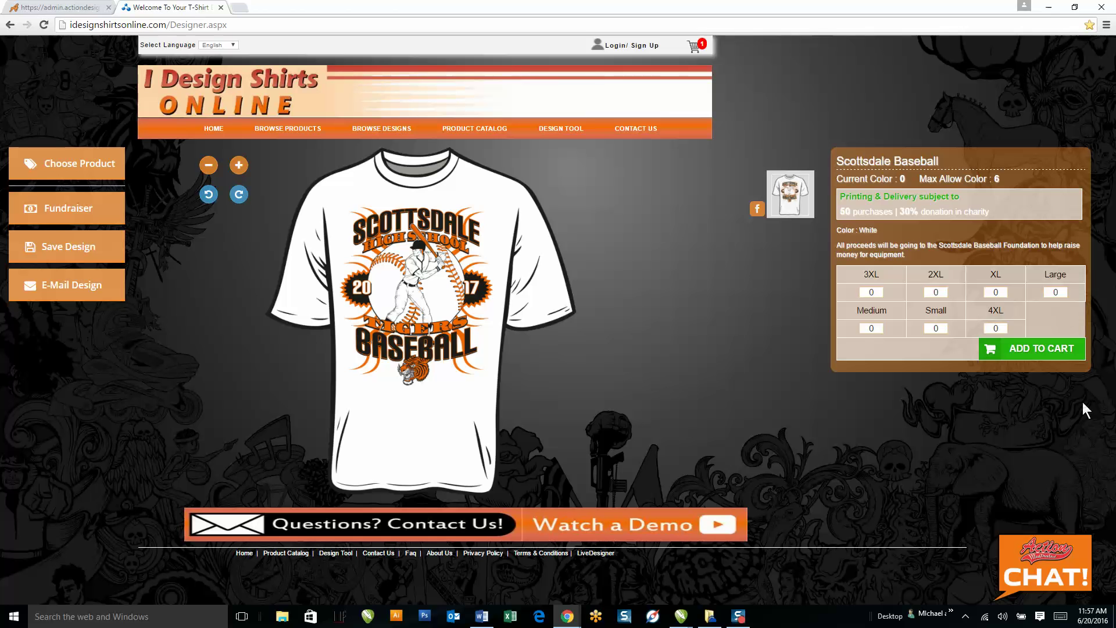
- Return from the Scottsdale Baseball product to the main design tool
left_click(567, 129)
- Confirm leaving, then put an eagle Collegiate template from Design Ideas > Mascots on the tee
left_click(603, 95)
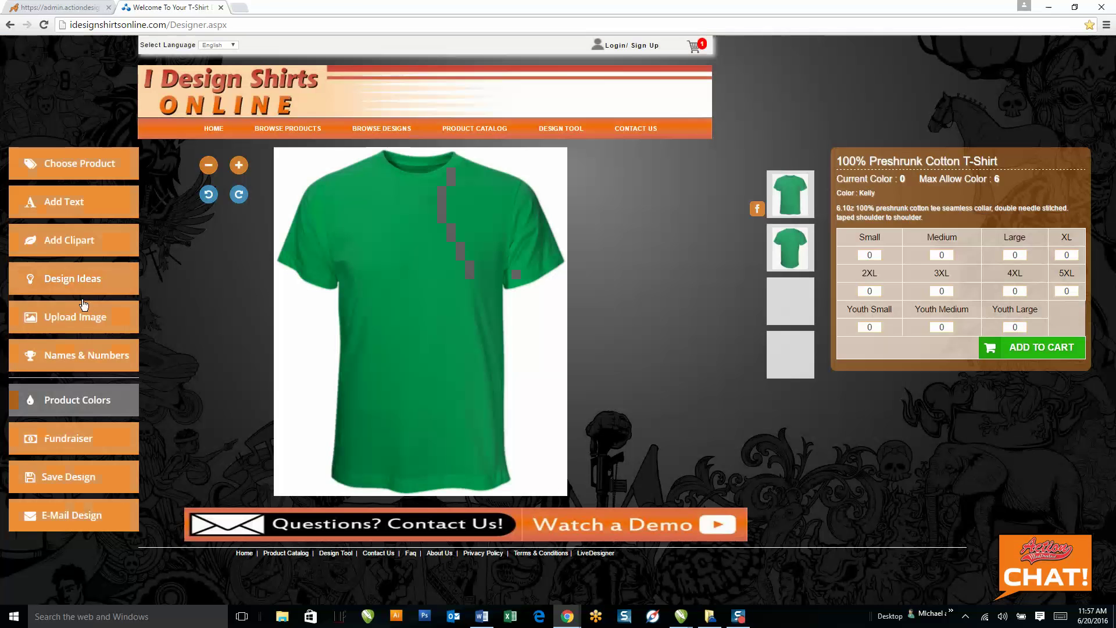
left_click(89, 287)
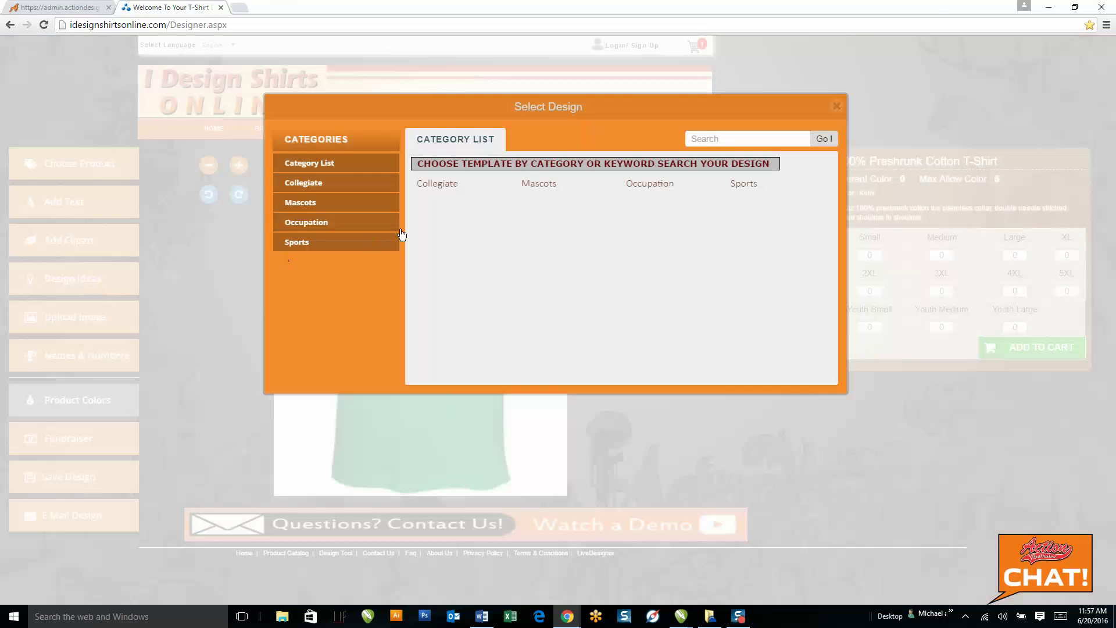
left_click(543, 185)
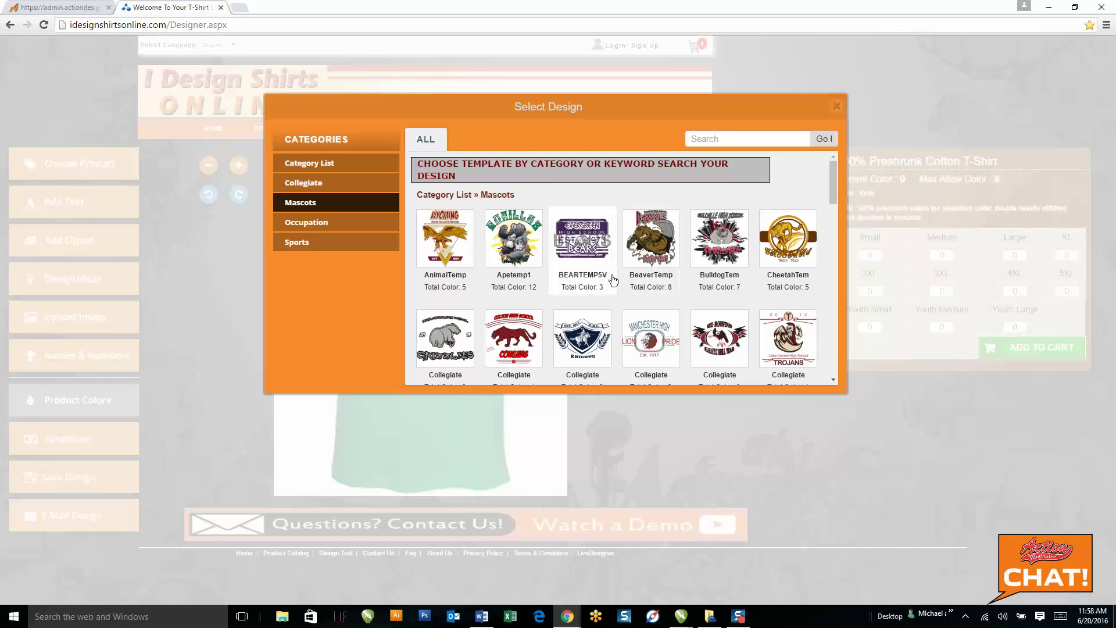
scroll(599, 269, "down", 2)
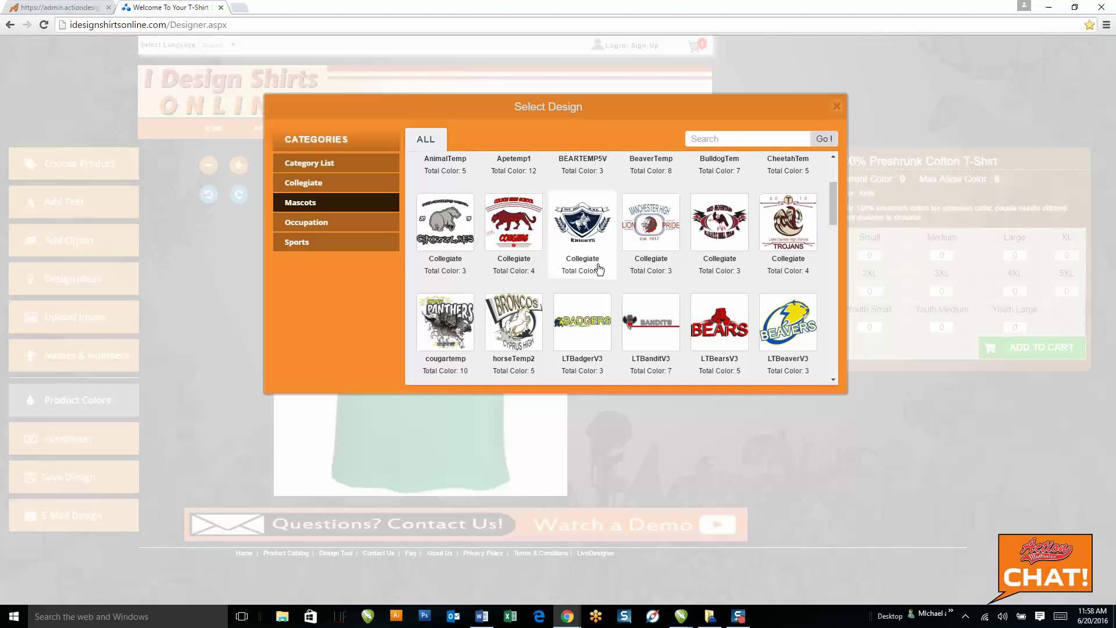
left_click(720, 223)
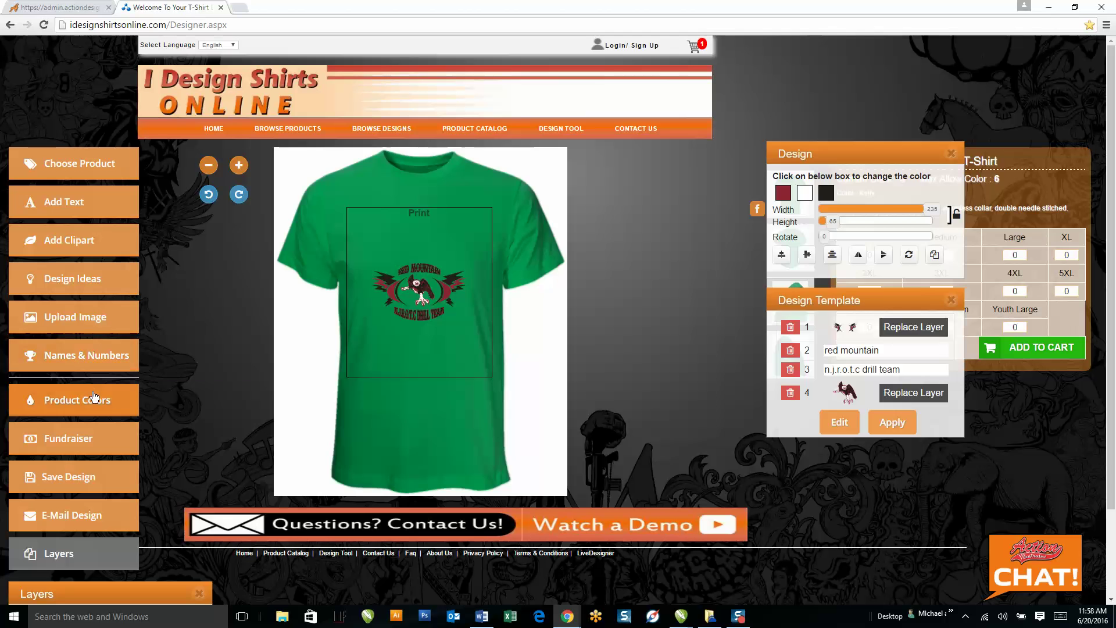
- Change the shirt colour to Ash, then enlarge the design and move it to the print area's top
left_click(132, 400)
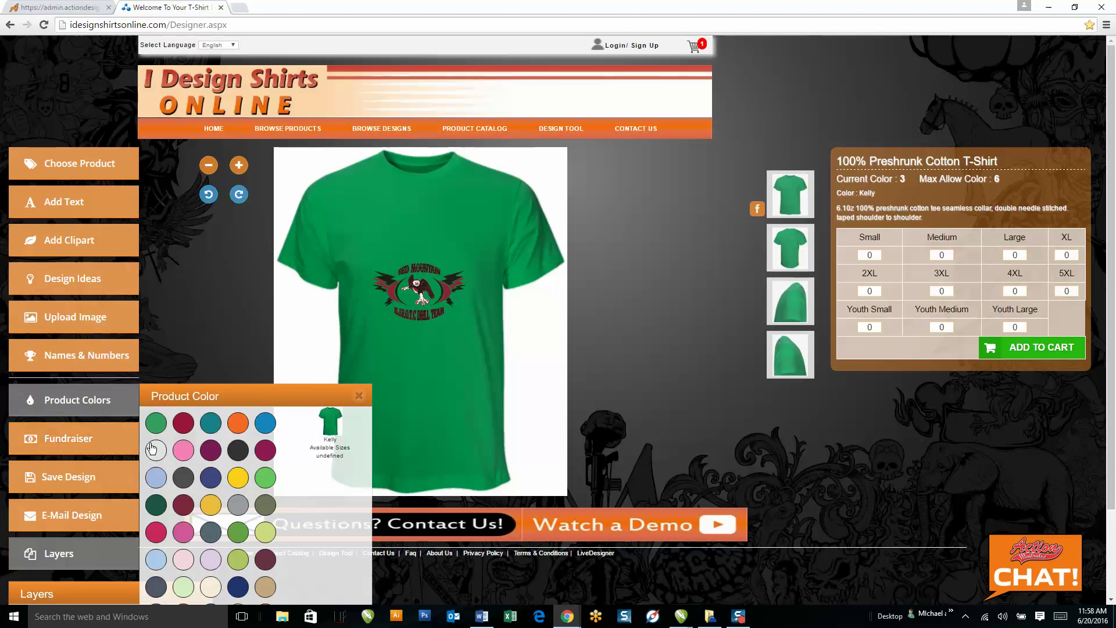
left_click(155, 449)
left_click(379, 317)
left_click_drag(379, 317, 312, 344)
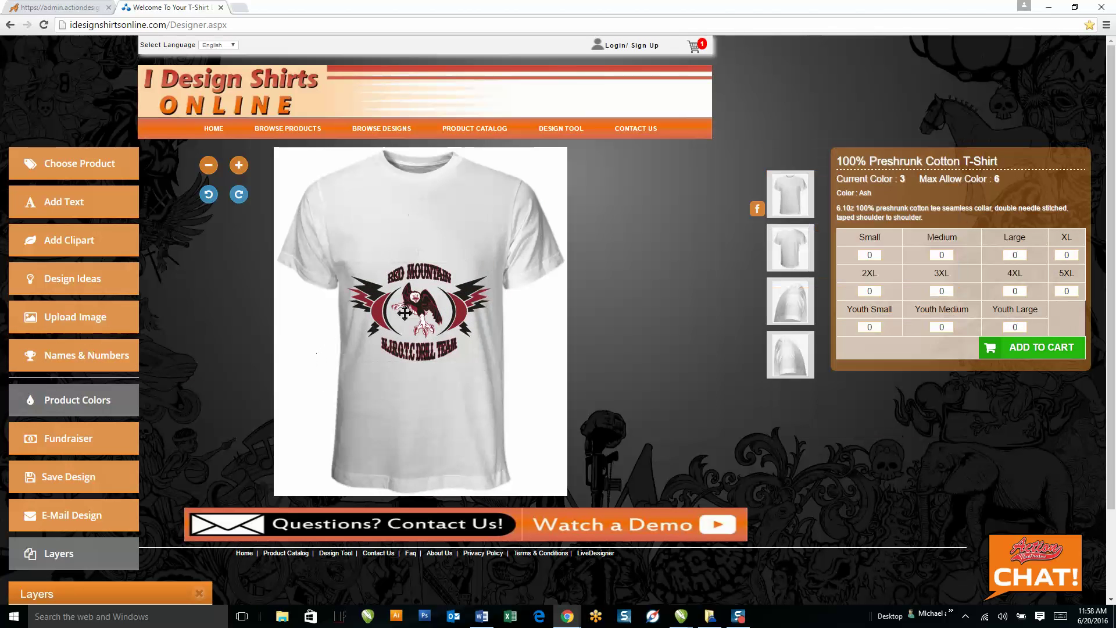
left_click(408, 285)
left_click_drag(409, 285, 412, 234)
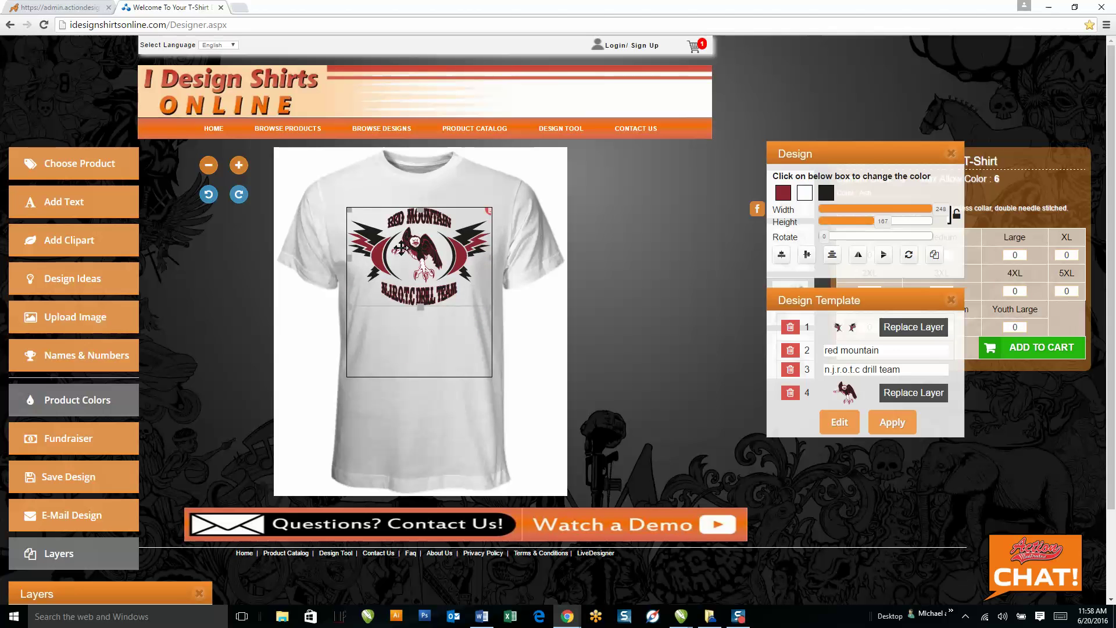
- Replace the template's text lines with 'Go Tigers' and 'State Champs' and apply
left_click(888, 351)
key("BackSpace")
key("BackSpace")
key("BackSpace")
key("BackSpace")
key("BackSpace")
key("BackSpace")
key("BackSpace")
key("BackSpace")
key("BackSpace")
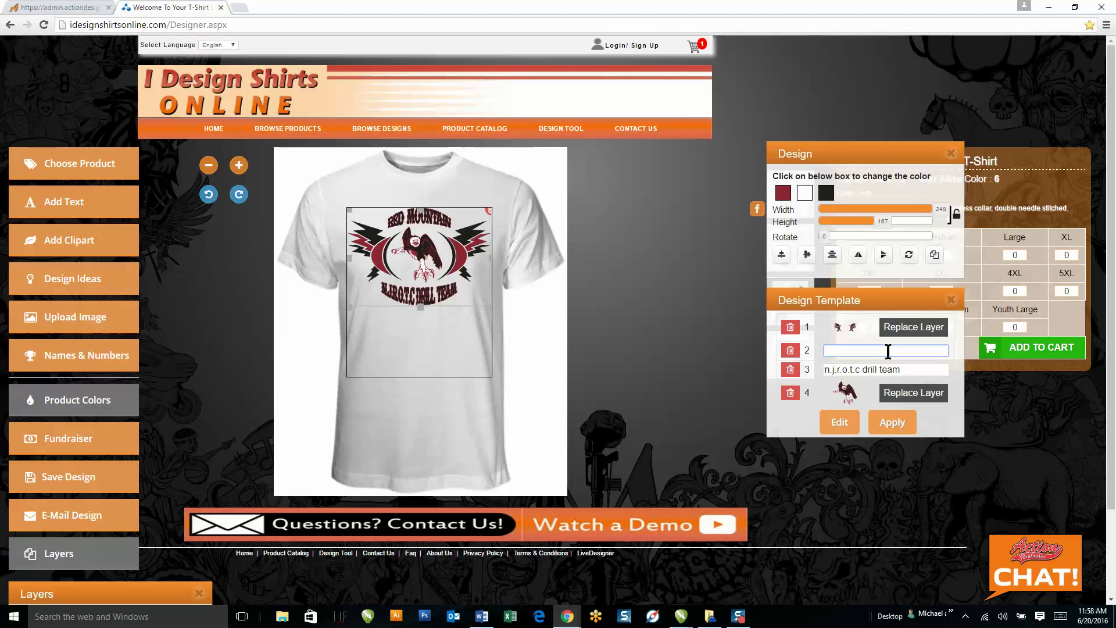
type("Go Tigers")
key("Tab")
type("S")
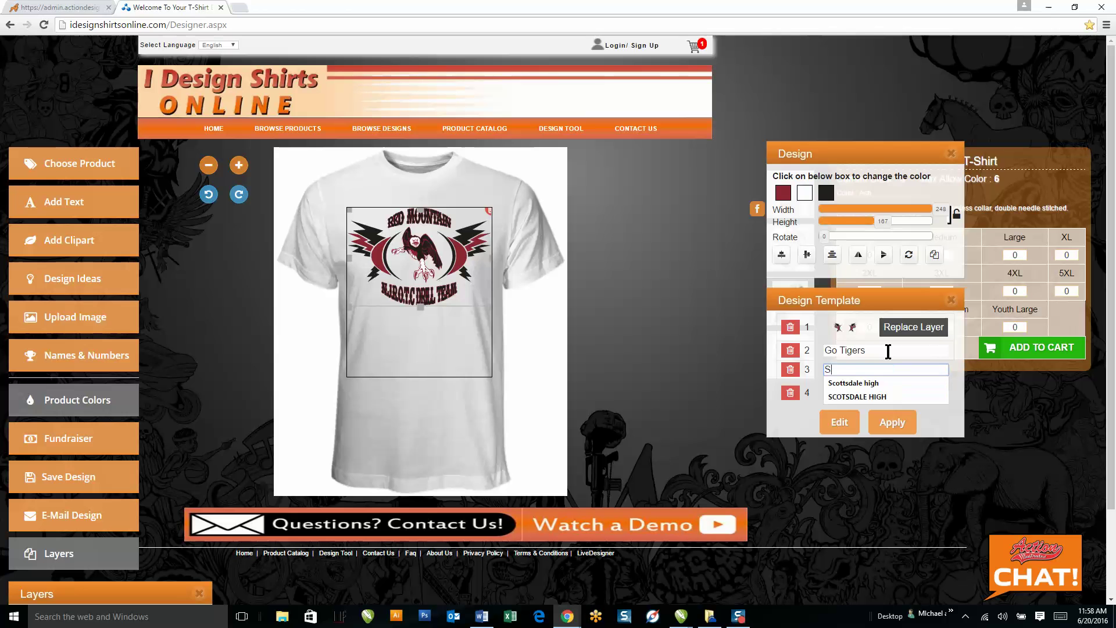
type("tate Champs")
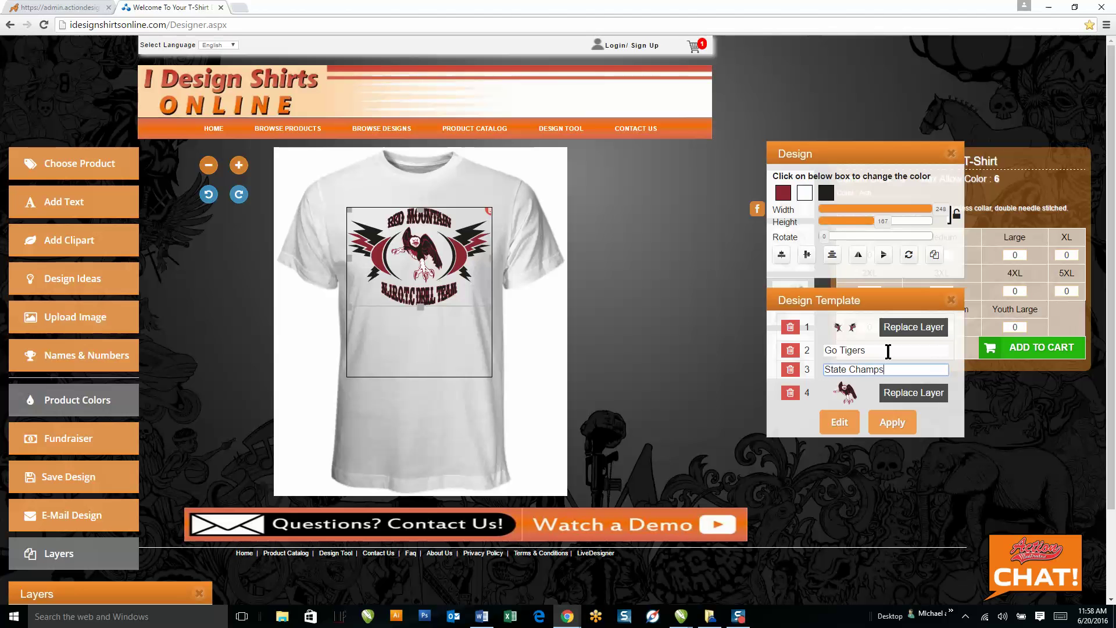
left_click(891, 423)
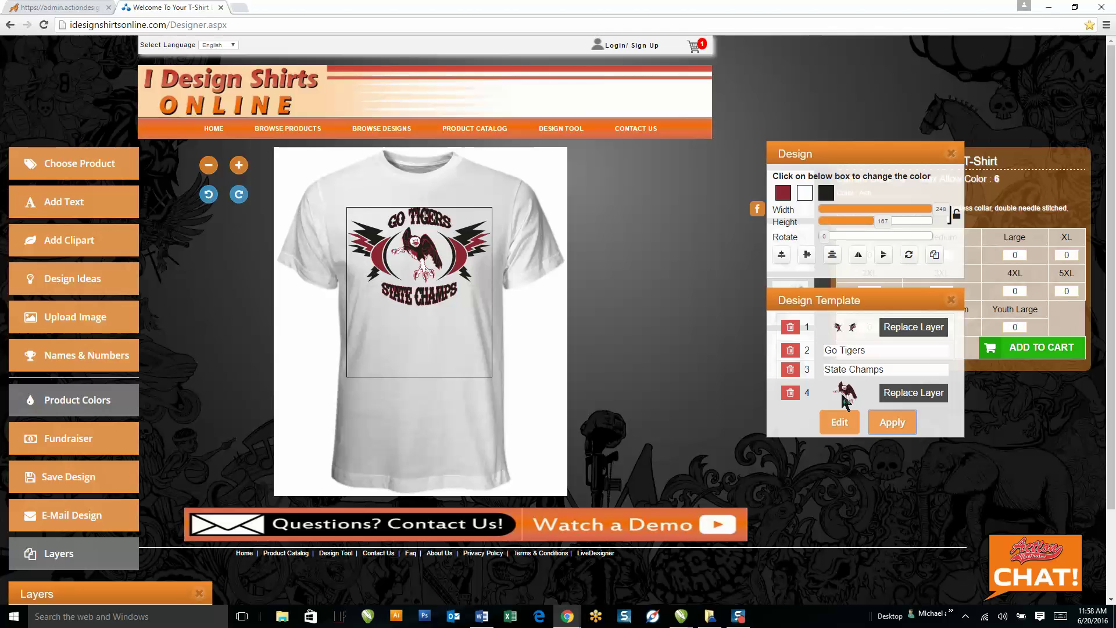
- Replace the eagle layer with an orange tiger clipart found by searching 'tigers'
left_click(890, 392)
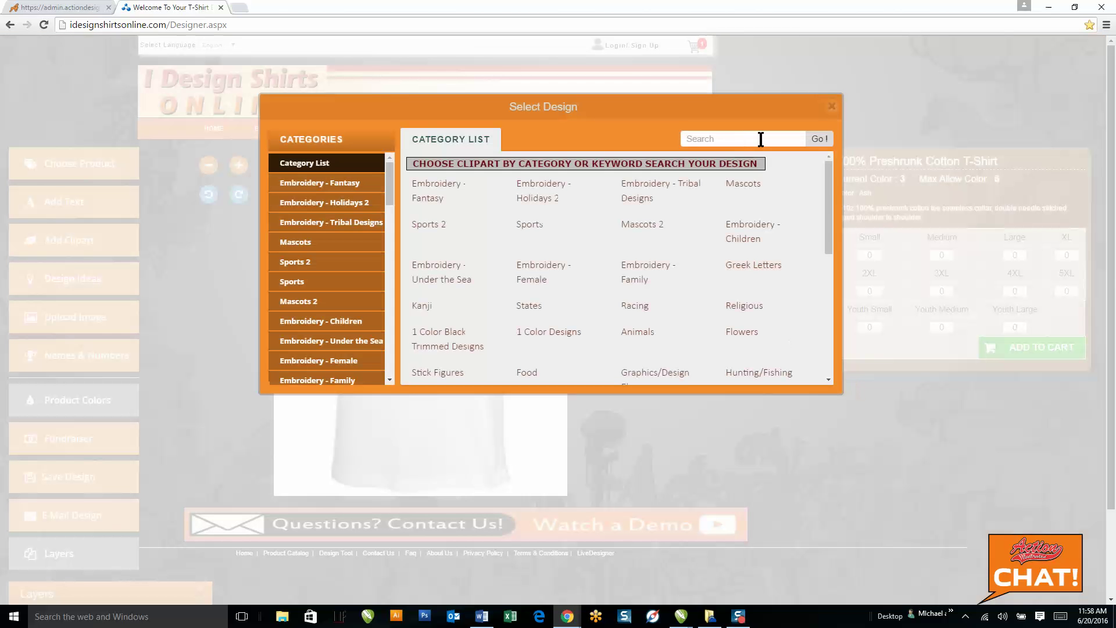
left_click(758, 139)
type("tigers")
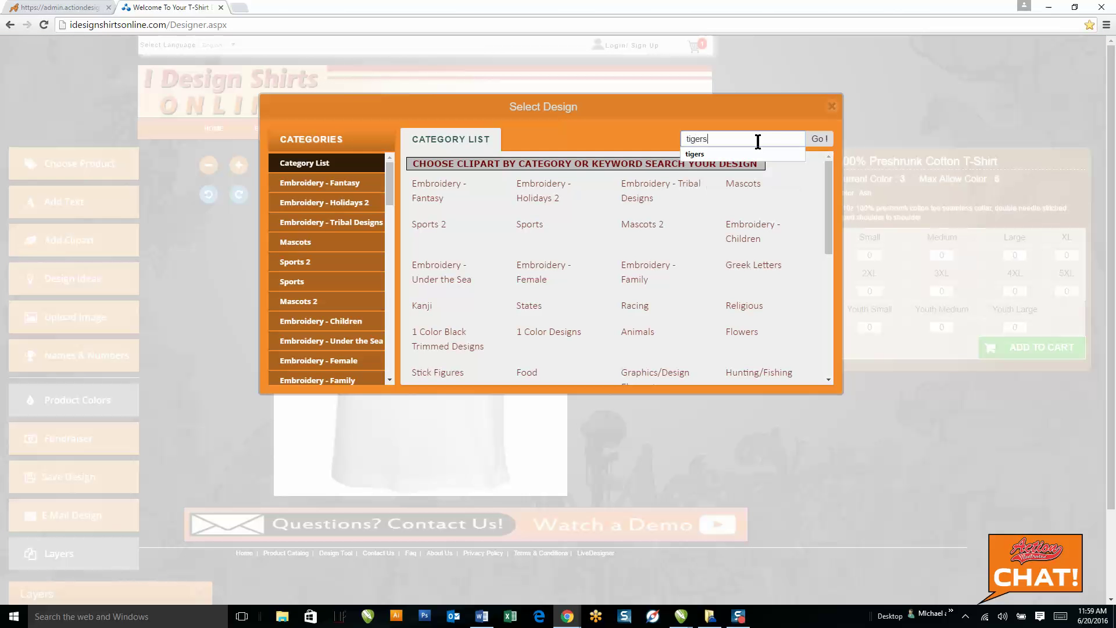
left_click(817, 139)
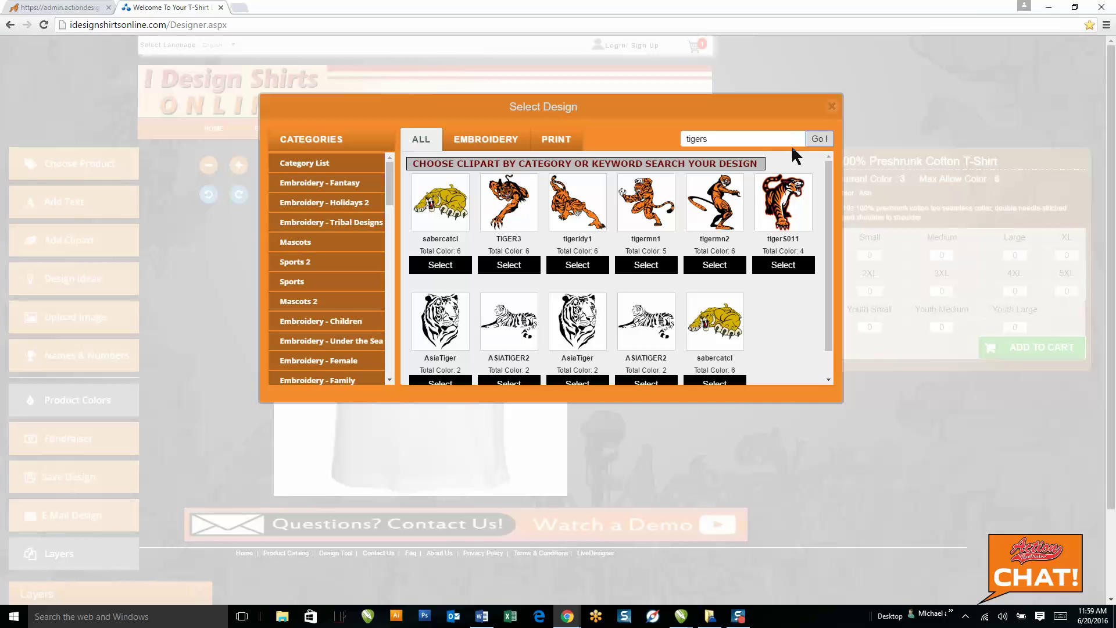
left_click(789, 218)
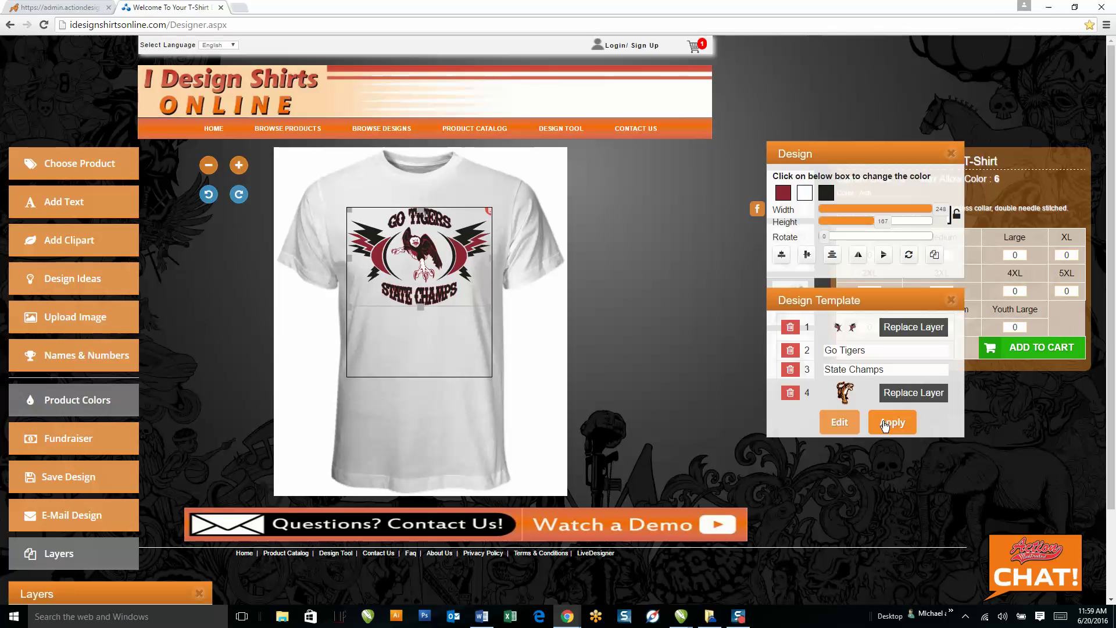
left_click(885, 426)
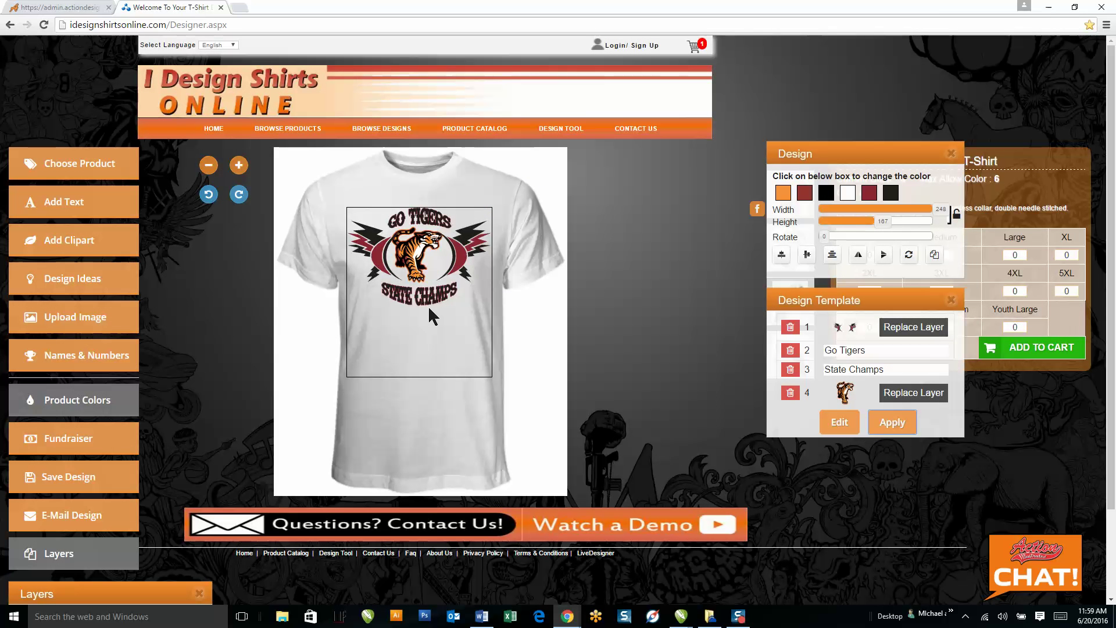
- Recolour the tiger artwork's orange to dark red
left_click(419, 254)
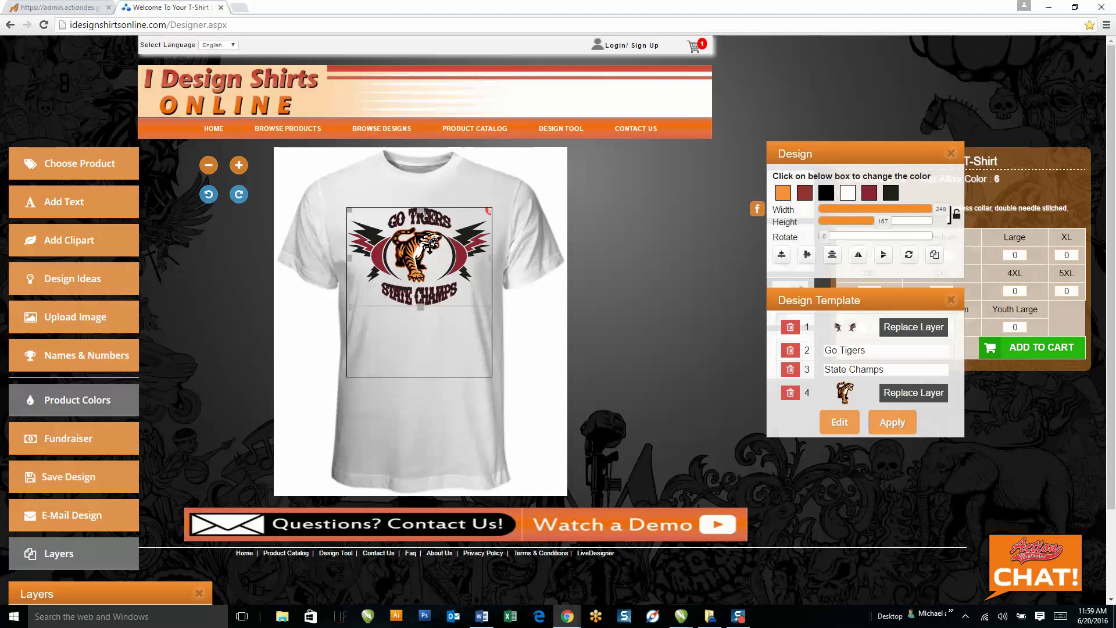
left_click(783, 193)
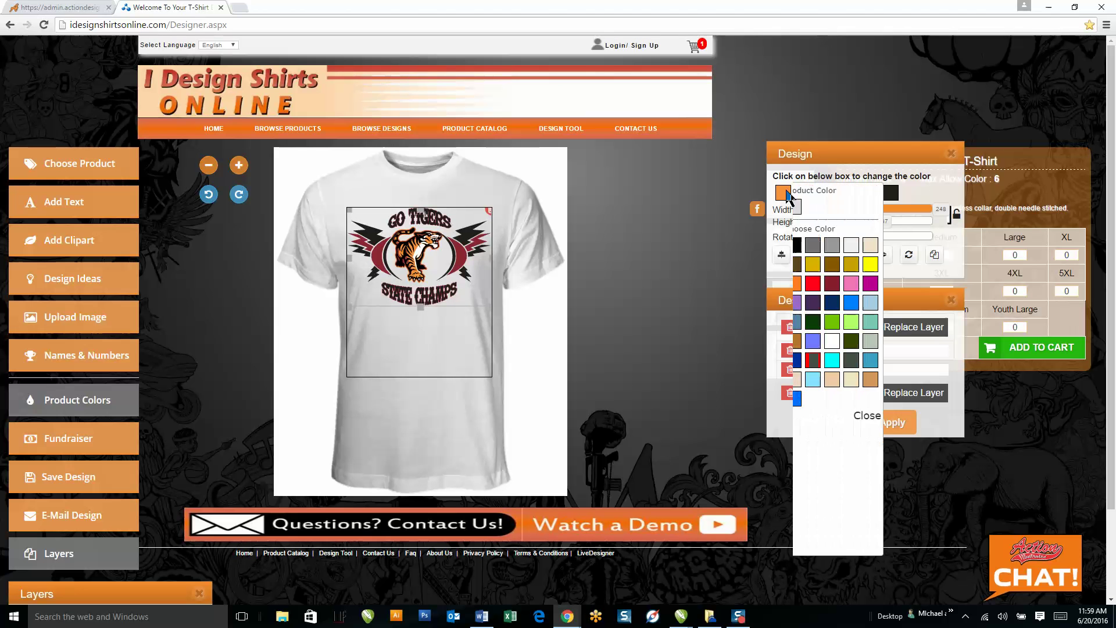
left_click(844, 284)
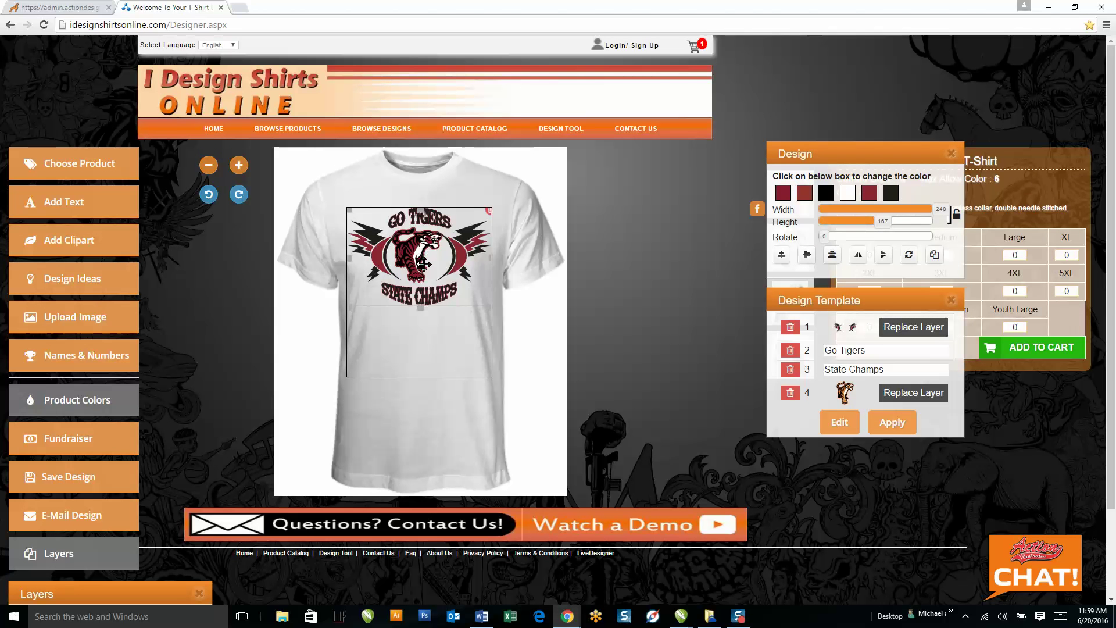
- Nudge the tiger design slightly lower and close the colour and template layer panels
left_click_drag(426, 256, 426, 265)
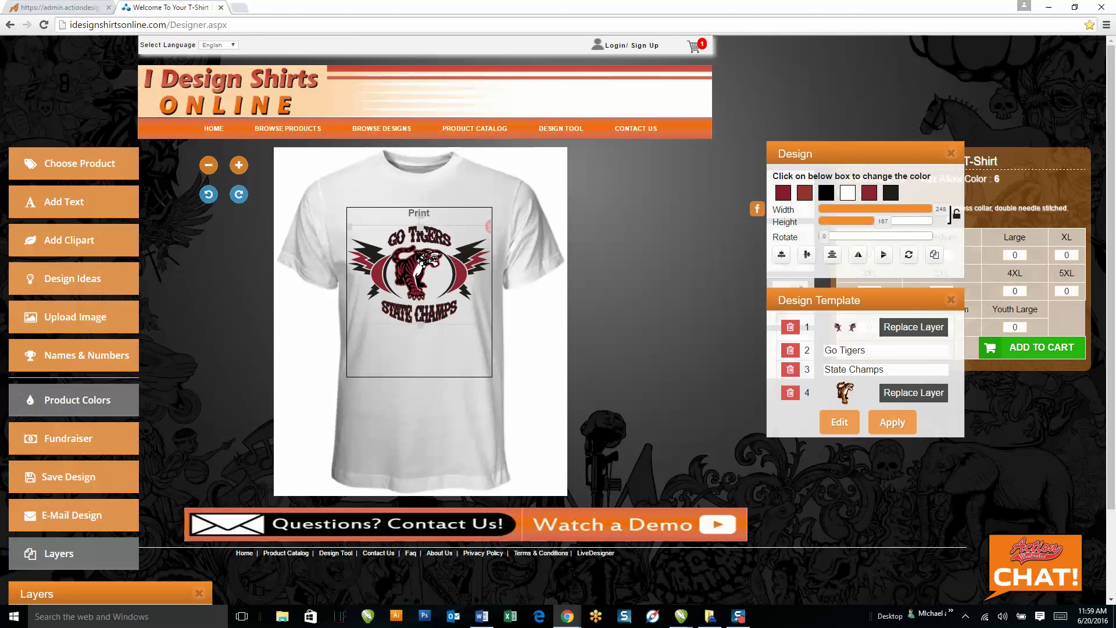
left_click(950, 153)
left_click(950, 300)
- Enter 12 Medium shirts for a US$936.00 total, then close the design colour panel
left_click(942, 254)
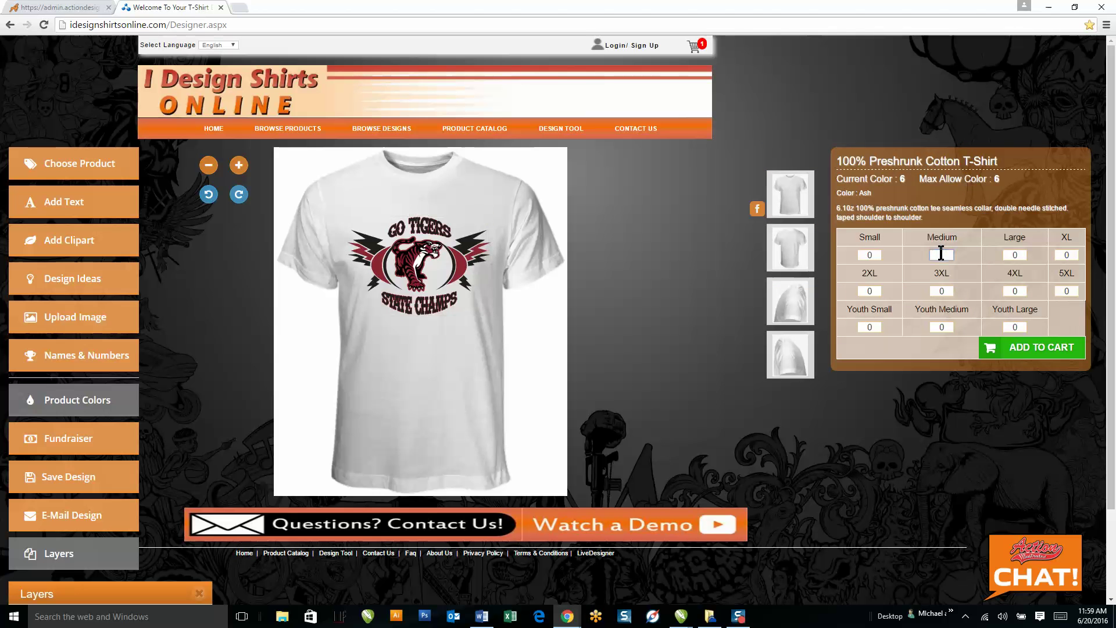
left_click(1009, 399)
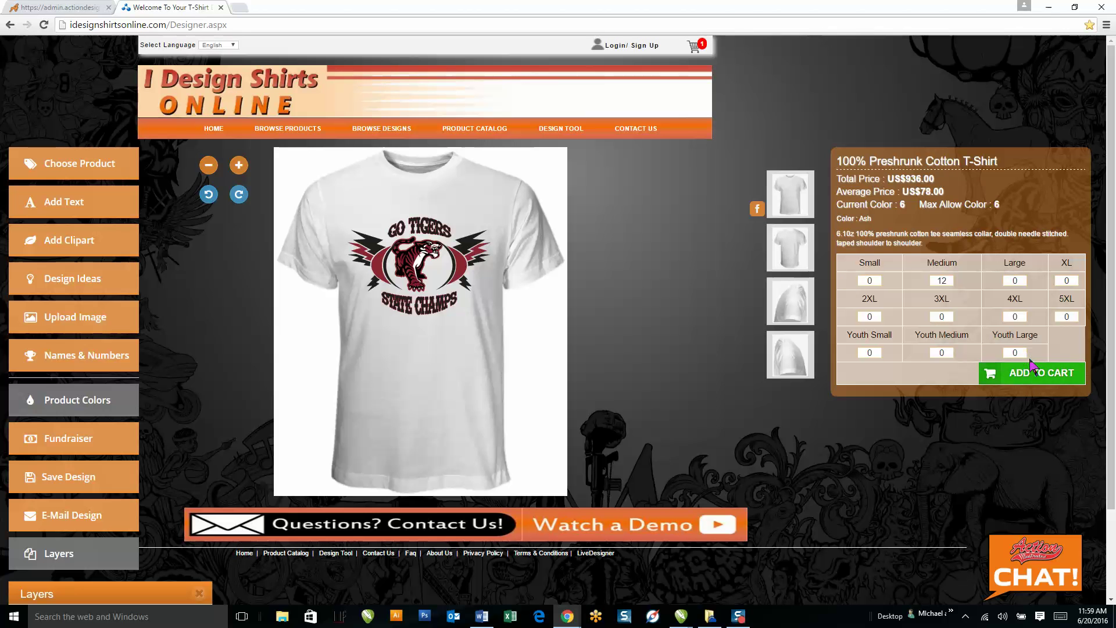
left_click(408, 256)
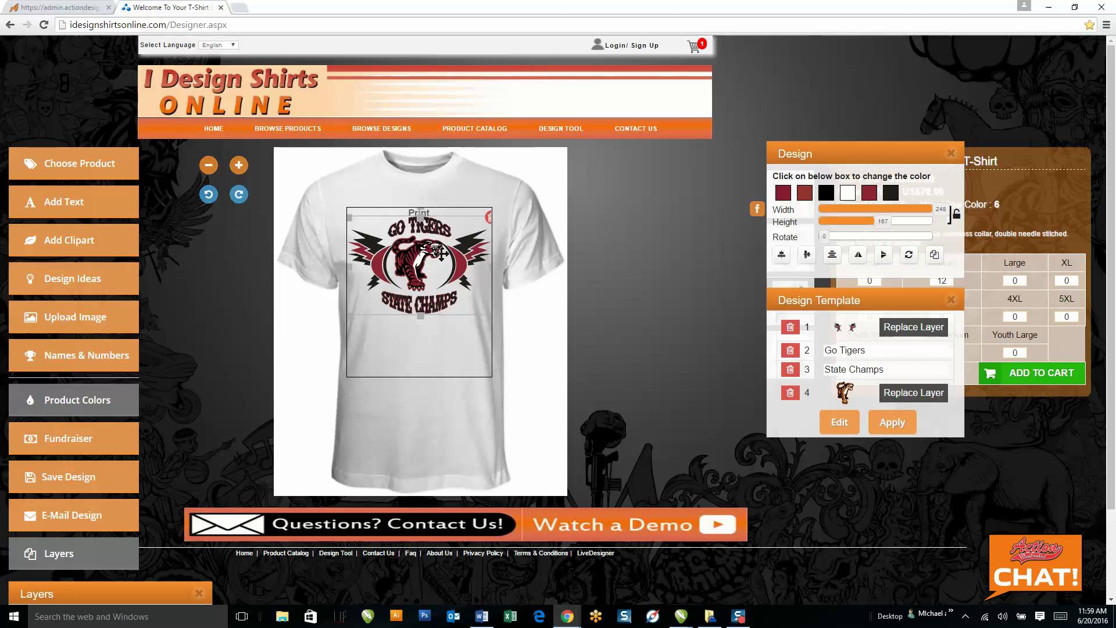
left_click(957, 153)
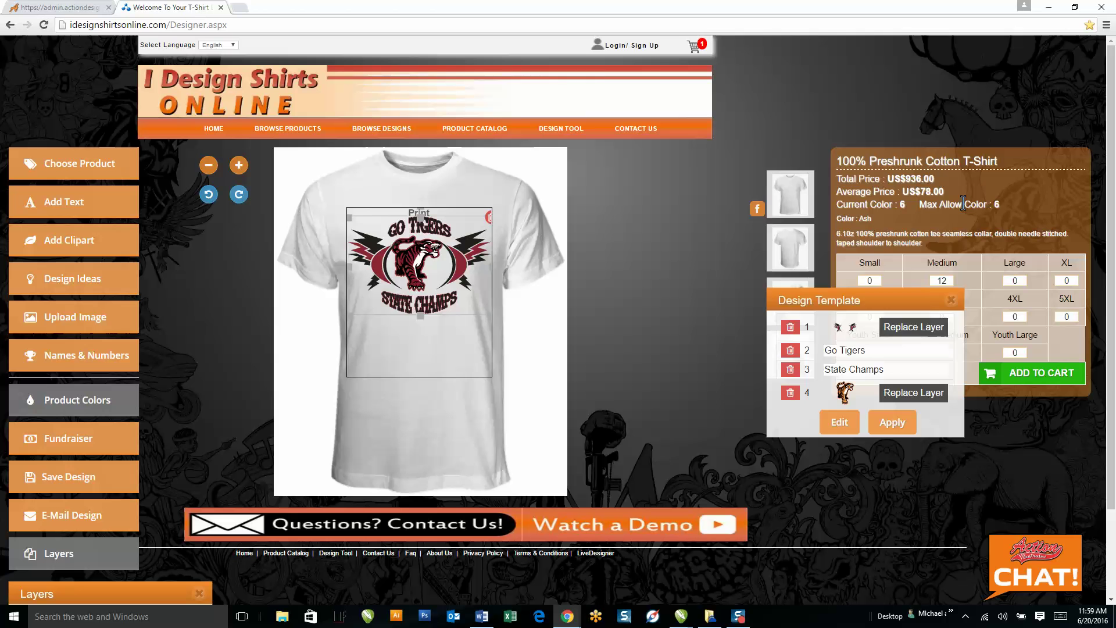
- Close the template layers panel and open the Share on Facebook preview of the tiger tee
left_click(950, 300)
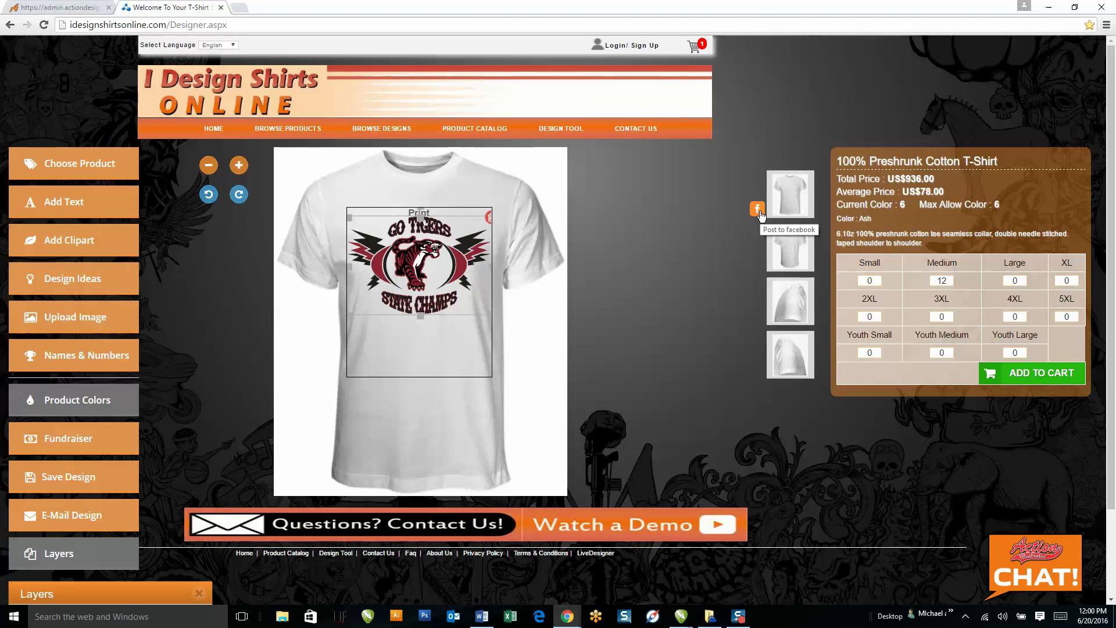
left_click(758, 211)
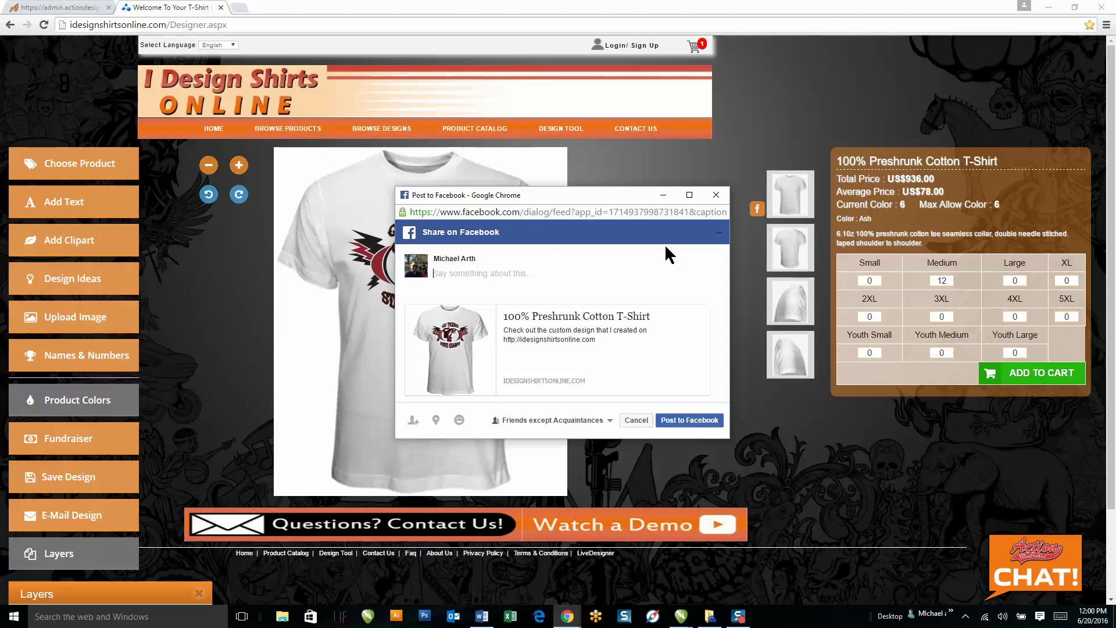
- Leave the current design and add 'GO TIGERS' text to a blank Kelly green tee
left_click(560, 128)
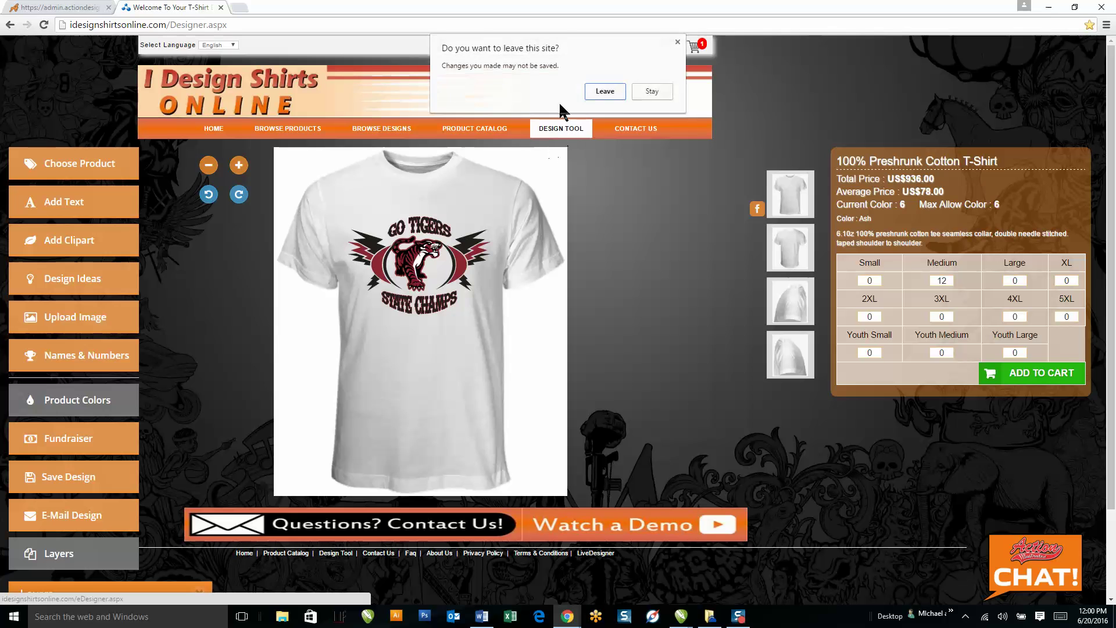
left_click(604, 91)
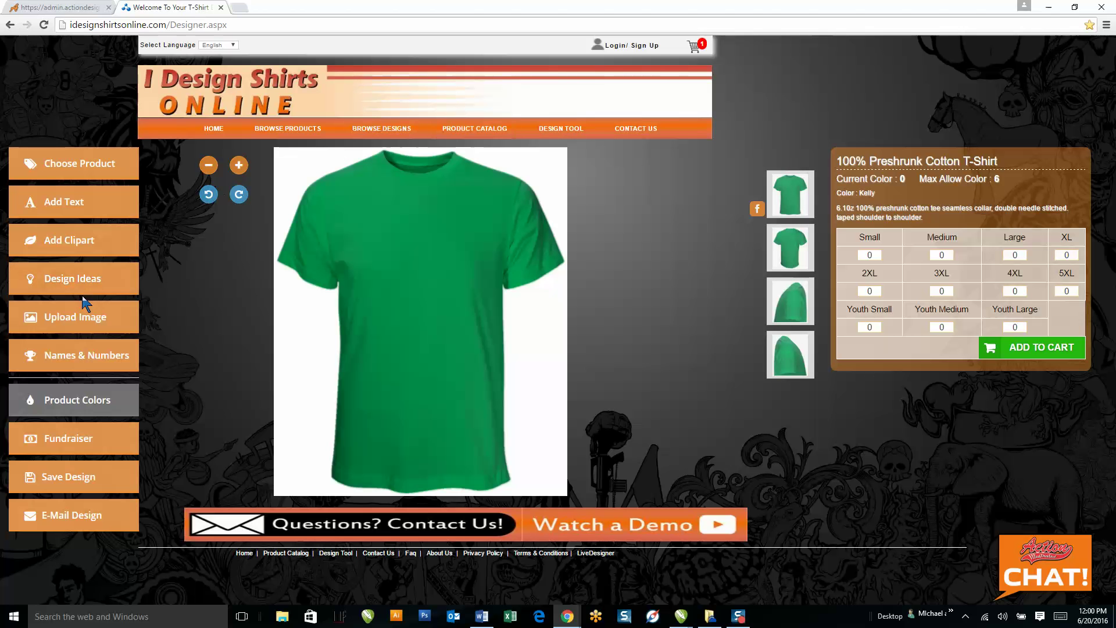
left_click(101, 201)
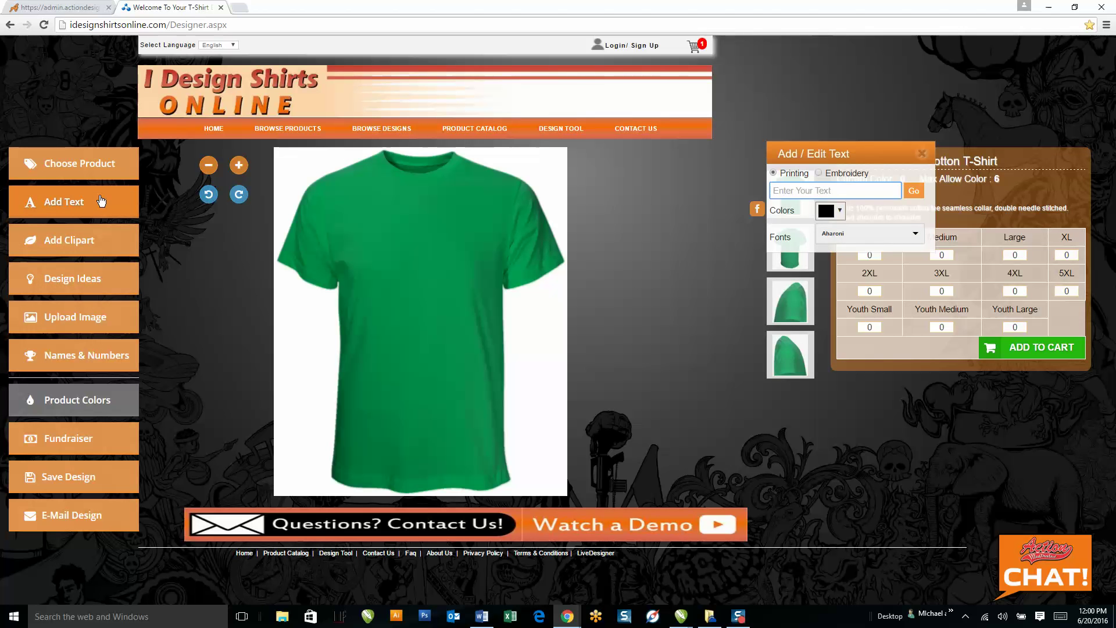
type("Go t")
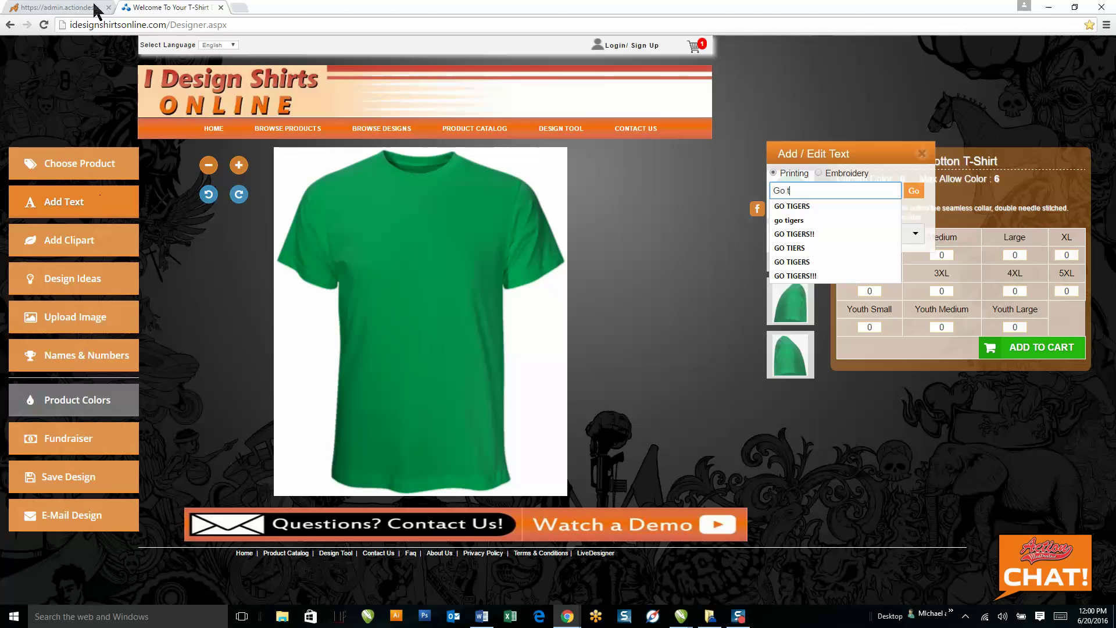
left_click(805, 206)
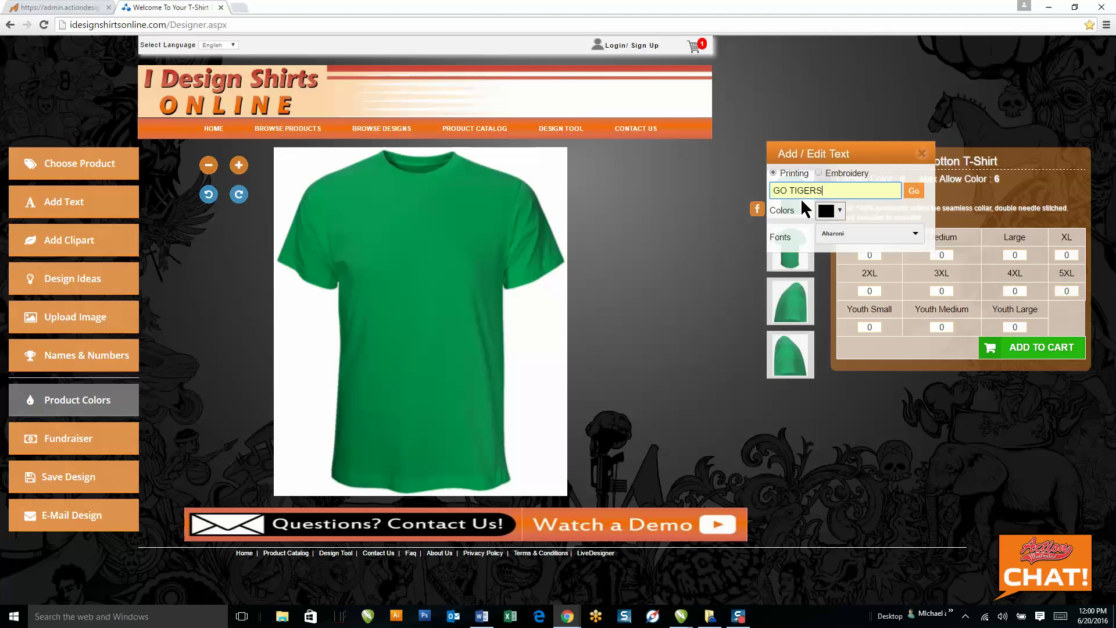
left_click(914, 190)
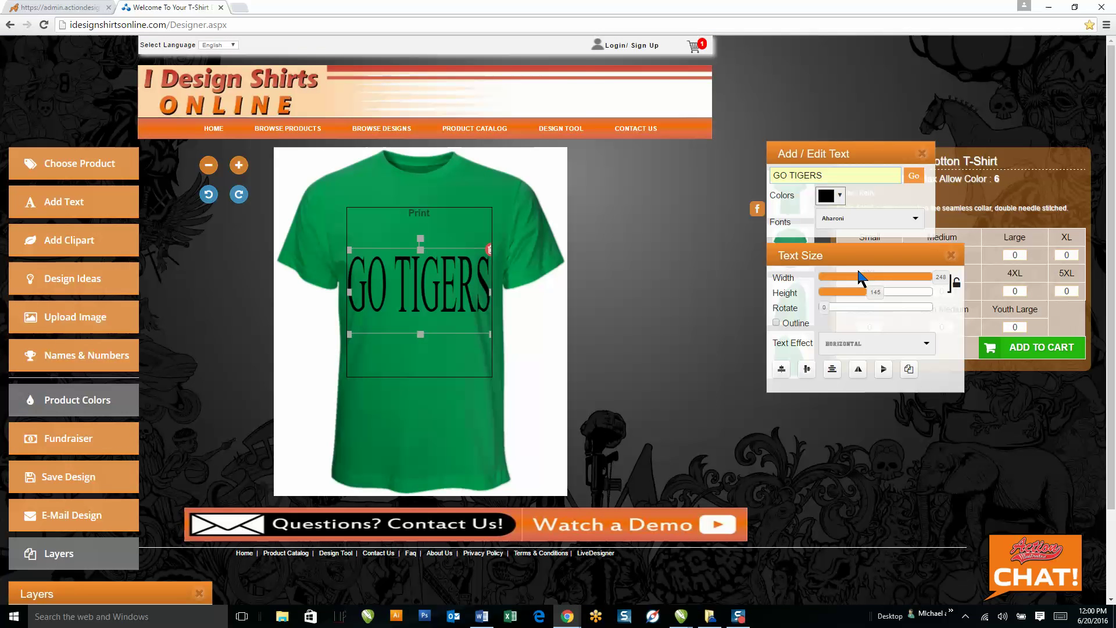
- Make GO TIGERS orange in American Purpose, after trying Arial Black and BD Cartoon Shout
left_click(837, 196)
left_click(847, 238)
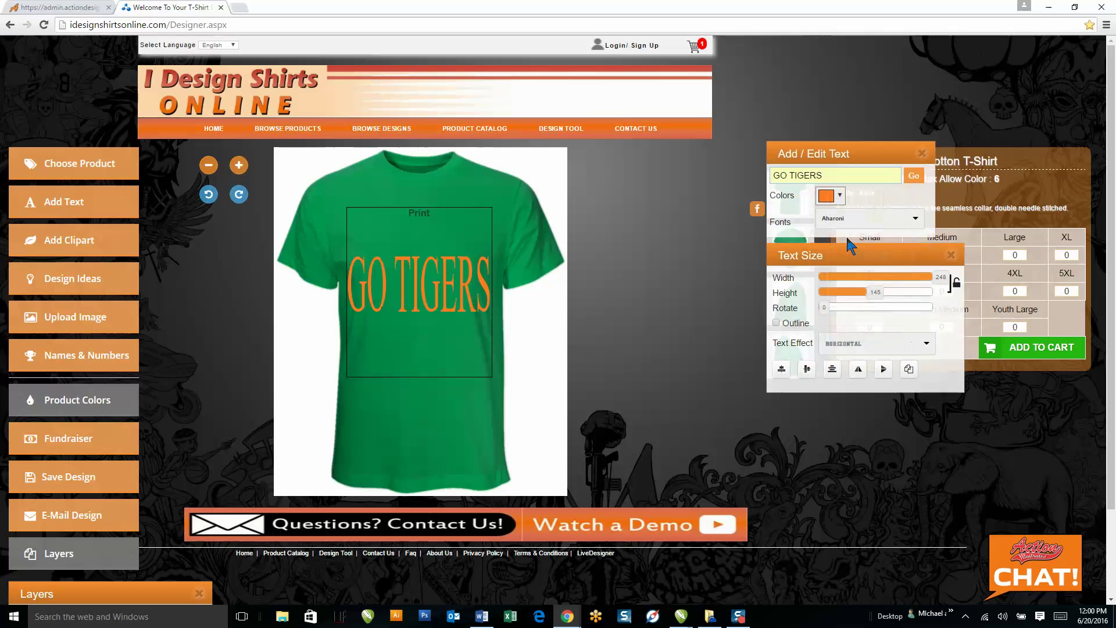
left_click(856, 215)
left_click(849, 258)
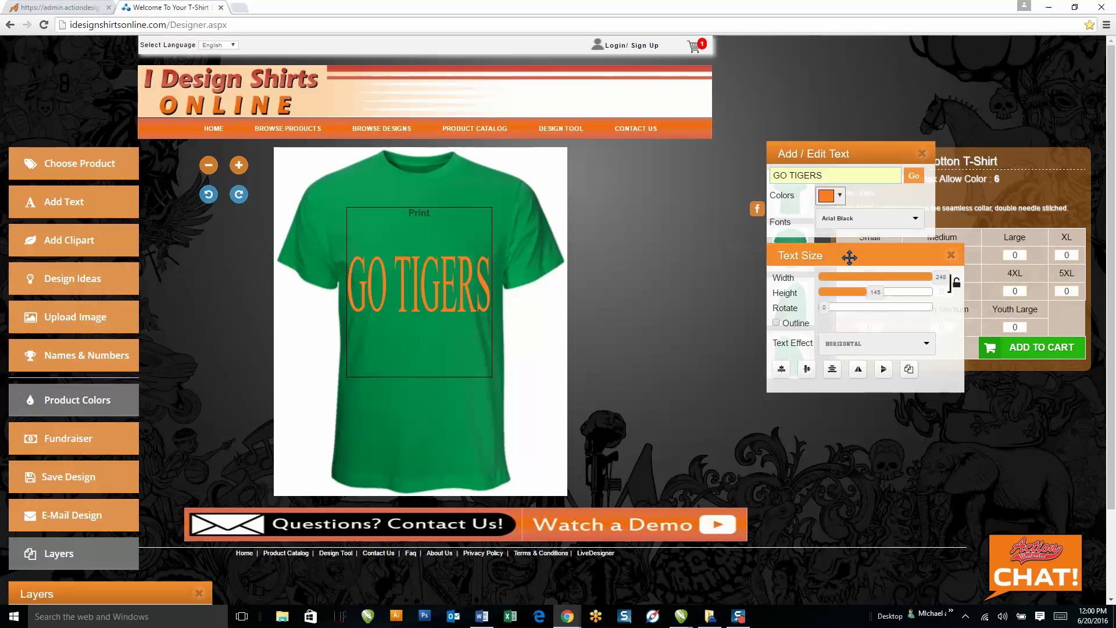
left_click(853, 216)
left_click(858, 249)
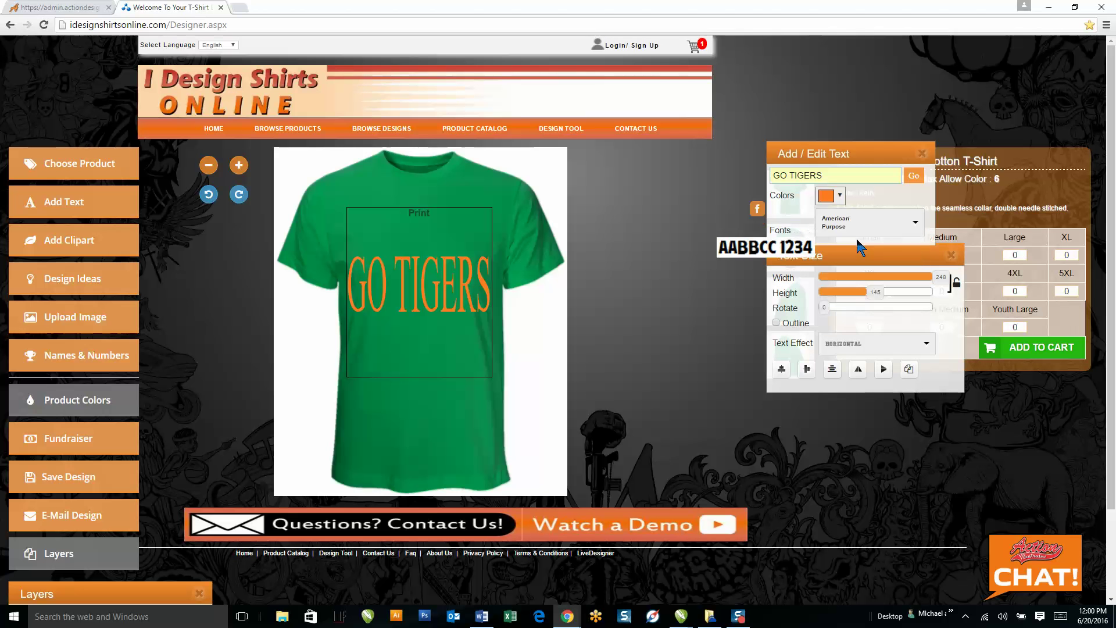
left_click(854, 220)
left_click(848, 279)
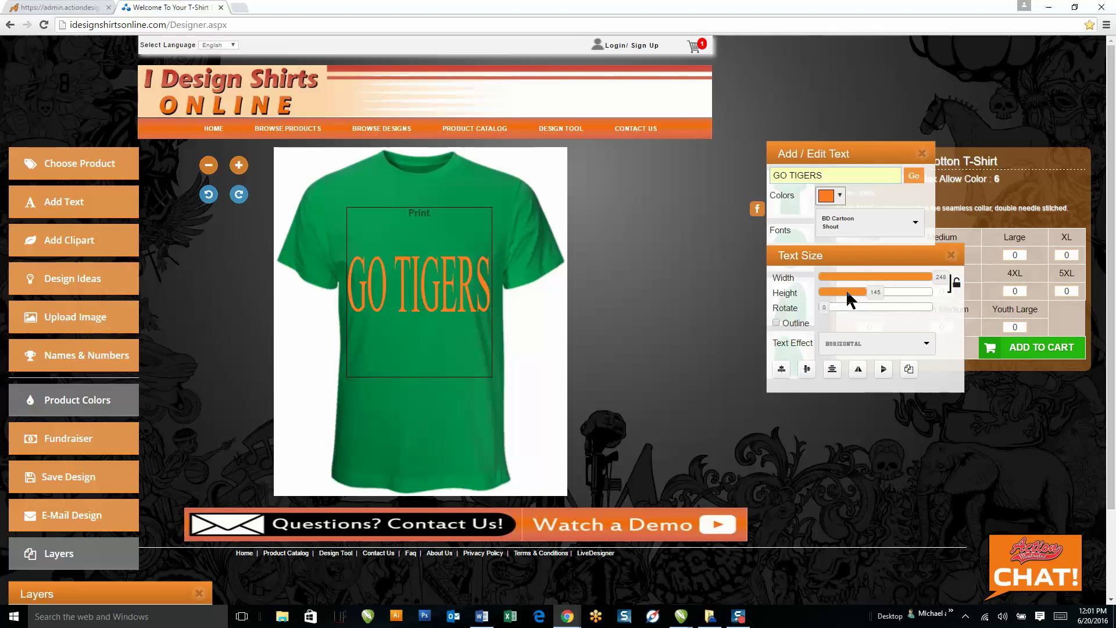
left_click(842, 201)
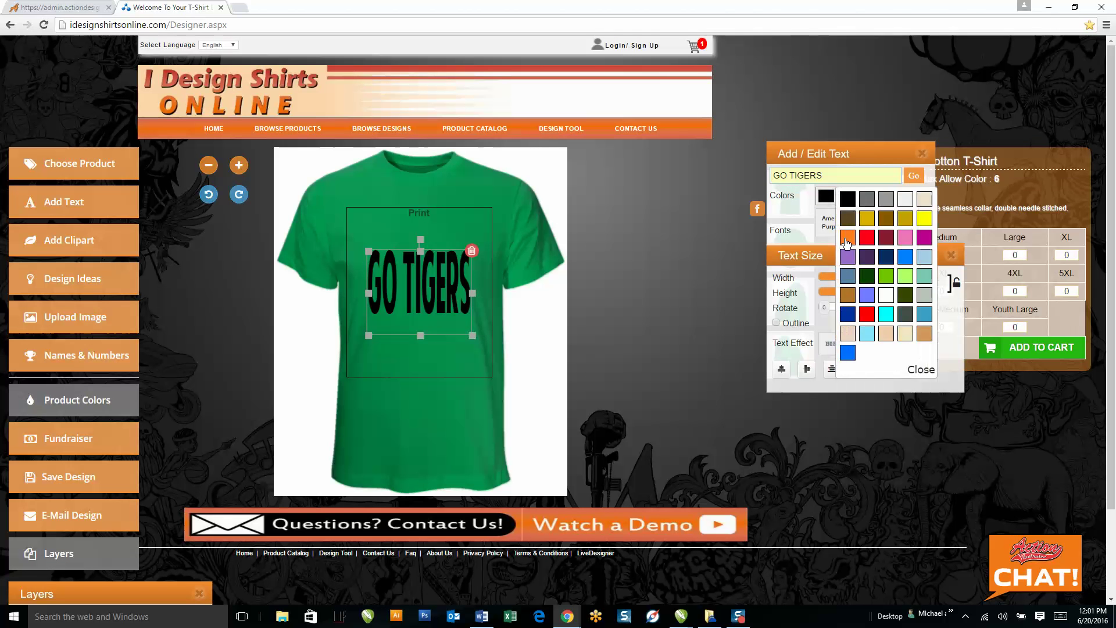
left_click(847, 246)
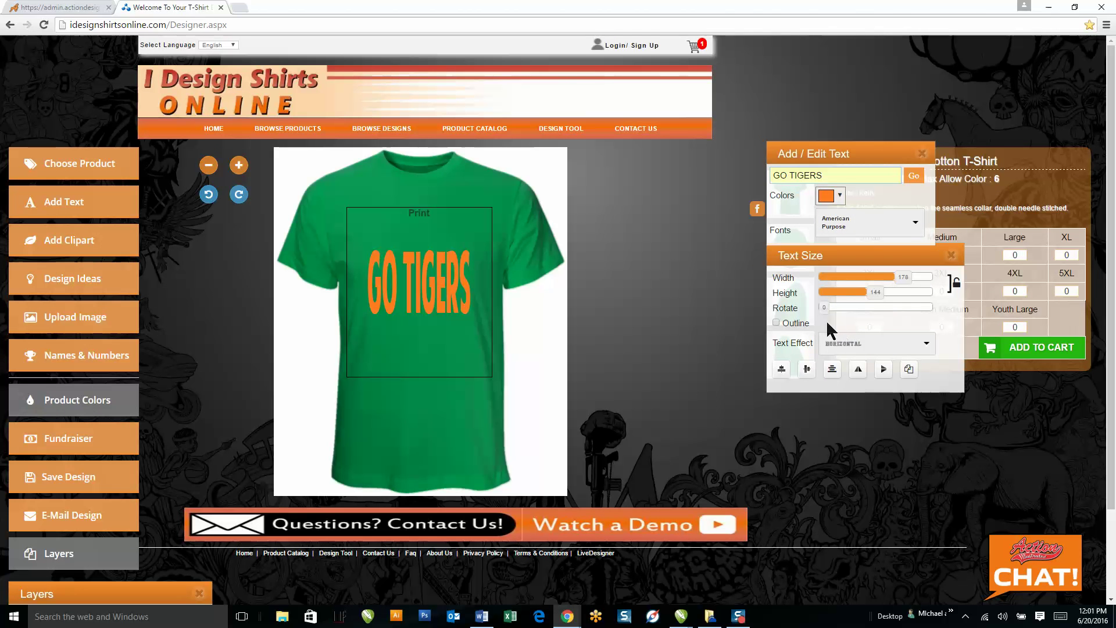
- Give the orange GO TIGERS text a black outline with thickness 8
left_click(777, 323)
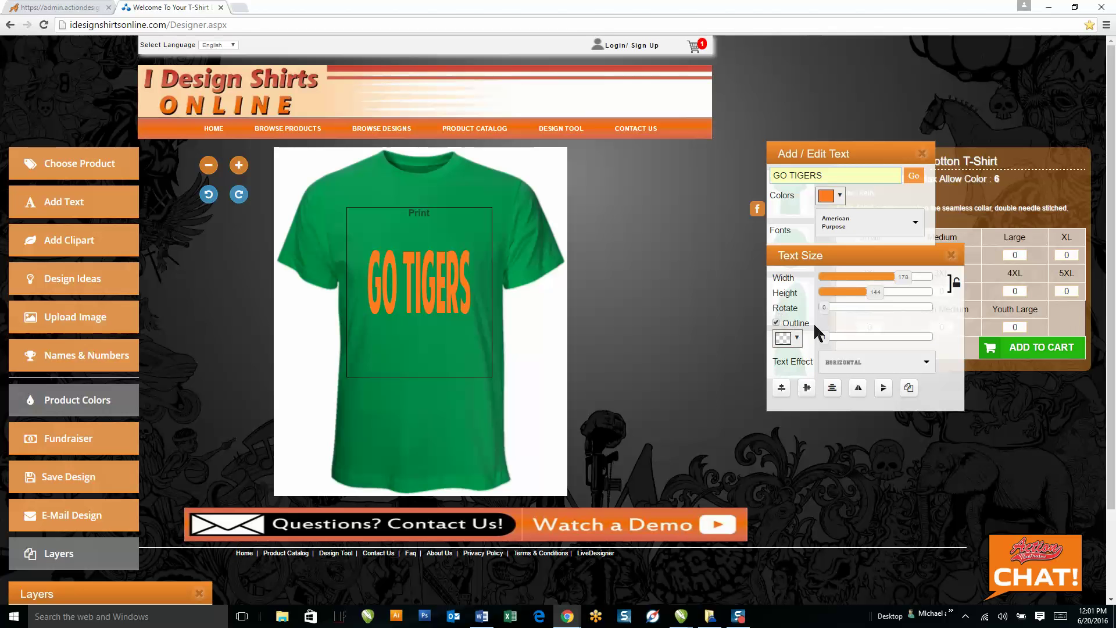
left_click(794, 338)
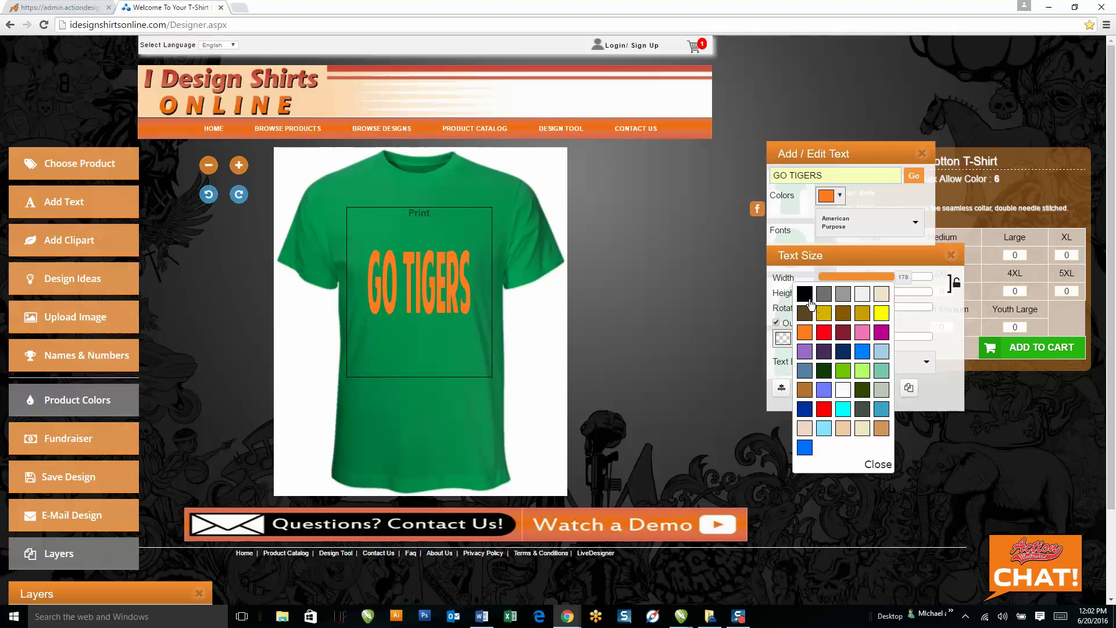
left_click(809, 299)
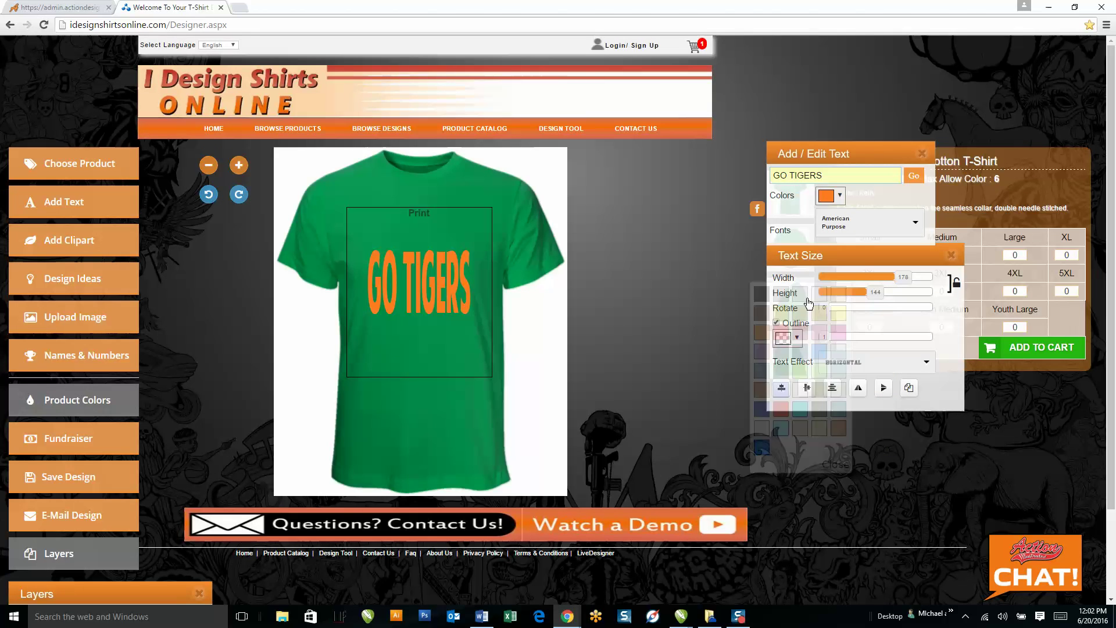
left_click(796, 337)
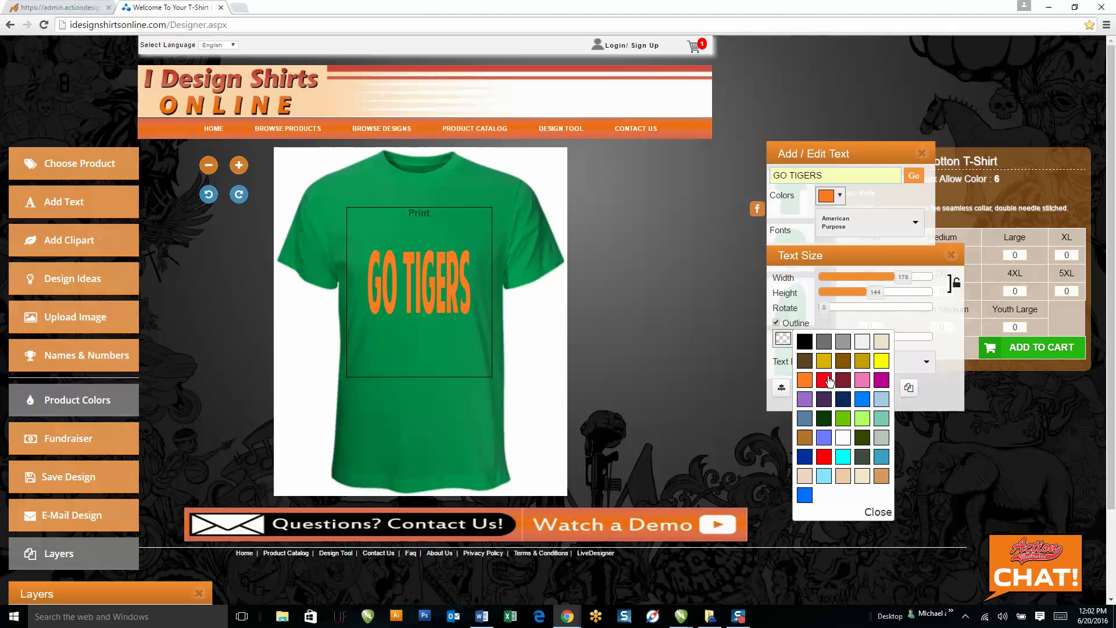
left_click(809, 351)
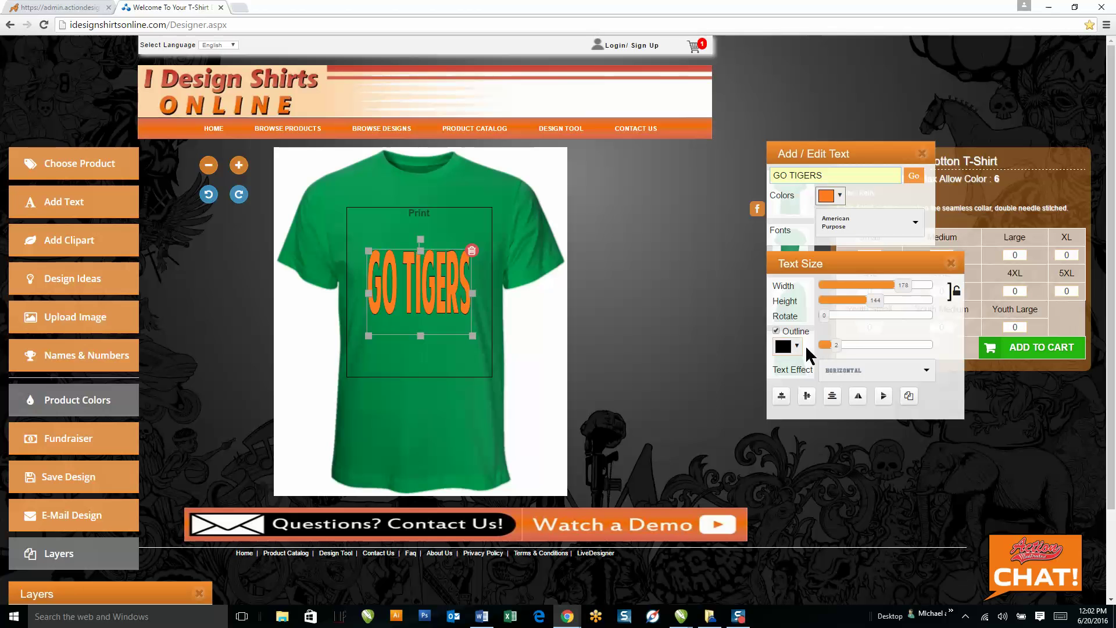
left_click(863, 345)
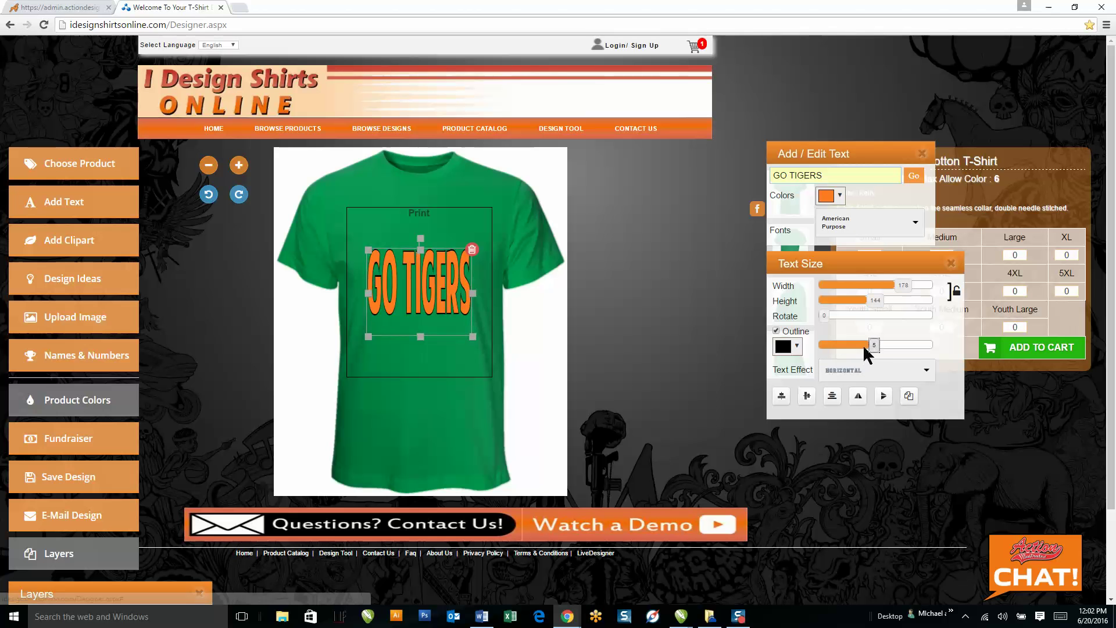
left_click(905, 344)
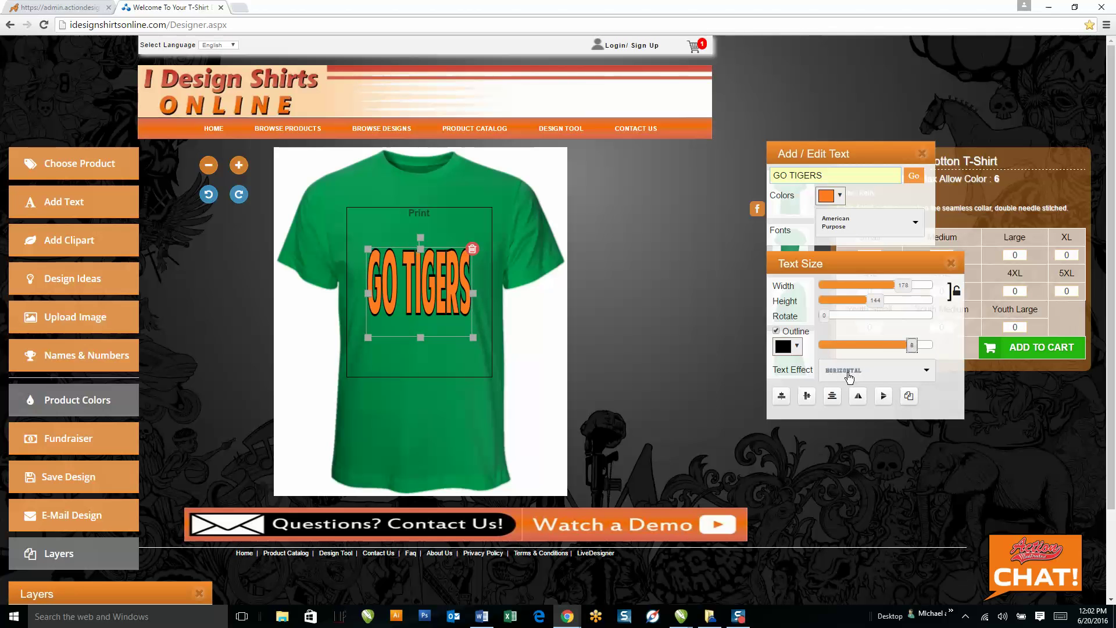
- Apply the Arced text effect to GO TIGERS at arc 10 and move it to the print area top
left_click(852, 381)
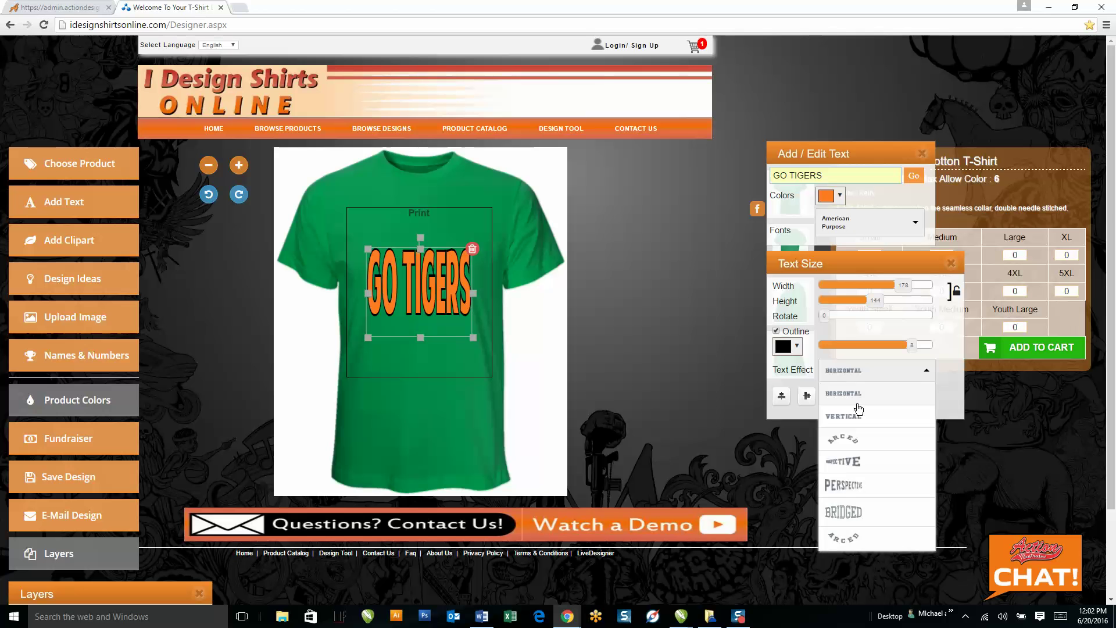
left_click(858, 437)
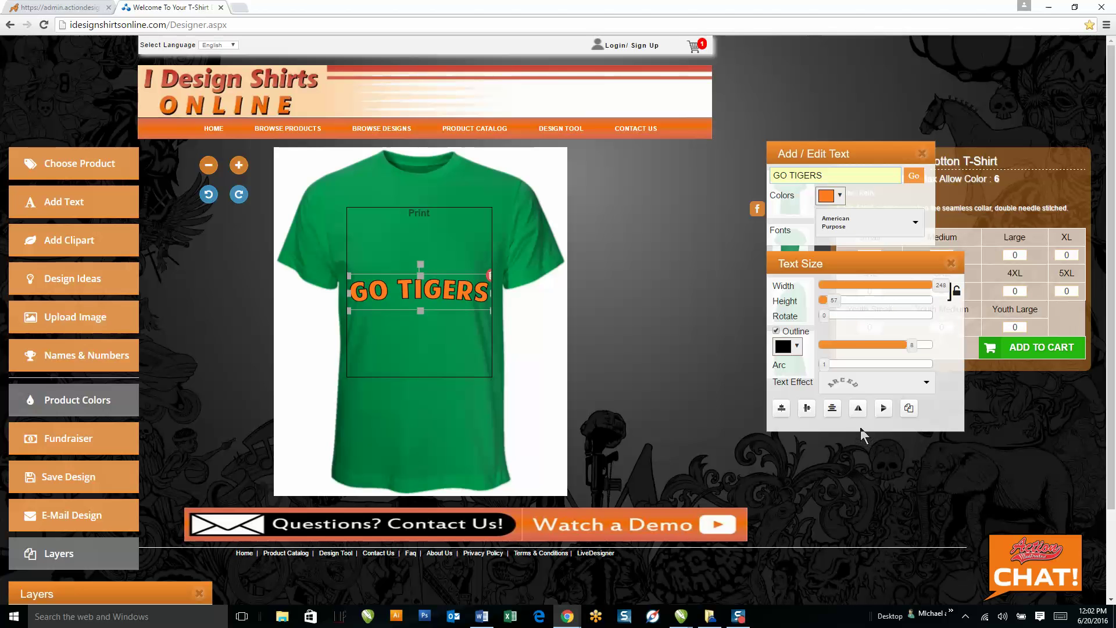
left_click(858, 363)
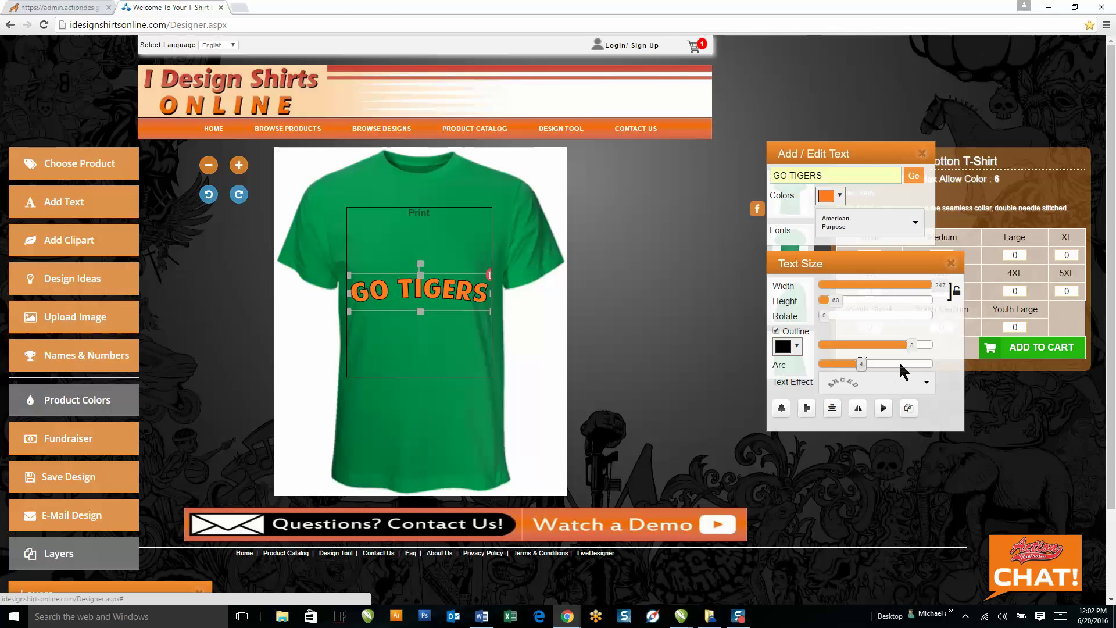
left_click(900, 364)
left_click(929, 365)
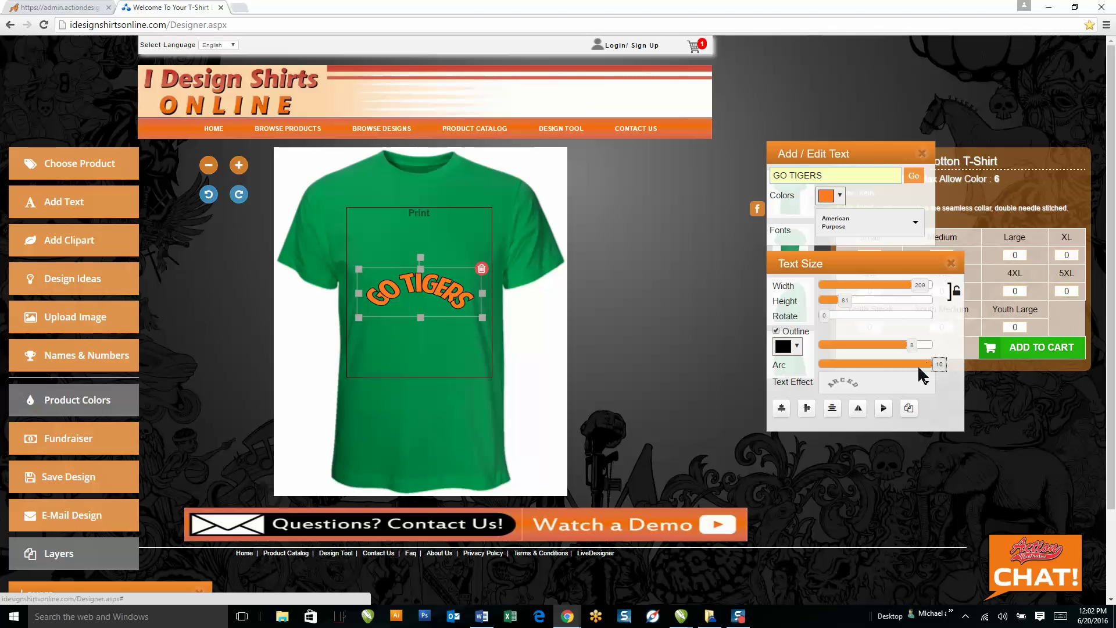
mouse_move(447, 269)
left_mouse_down()
mouse_move(438, 221)
mouse_move(448, 263)
left_mouse_up()
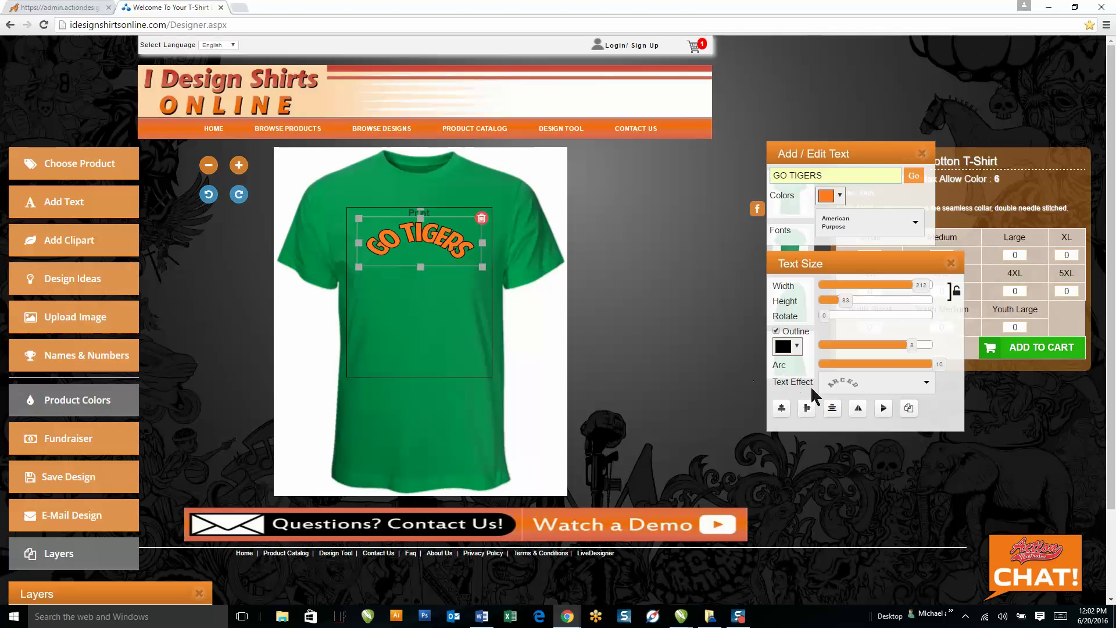
- Duplicate the GO TIGERS text three times, then close the text editing panels
left_click(909, 412)
left_click(909, 412)
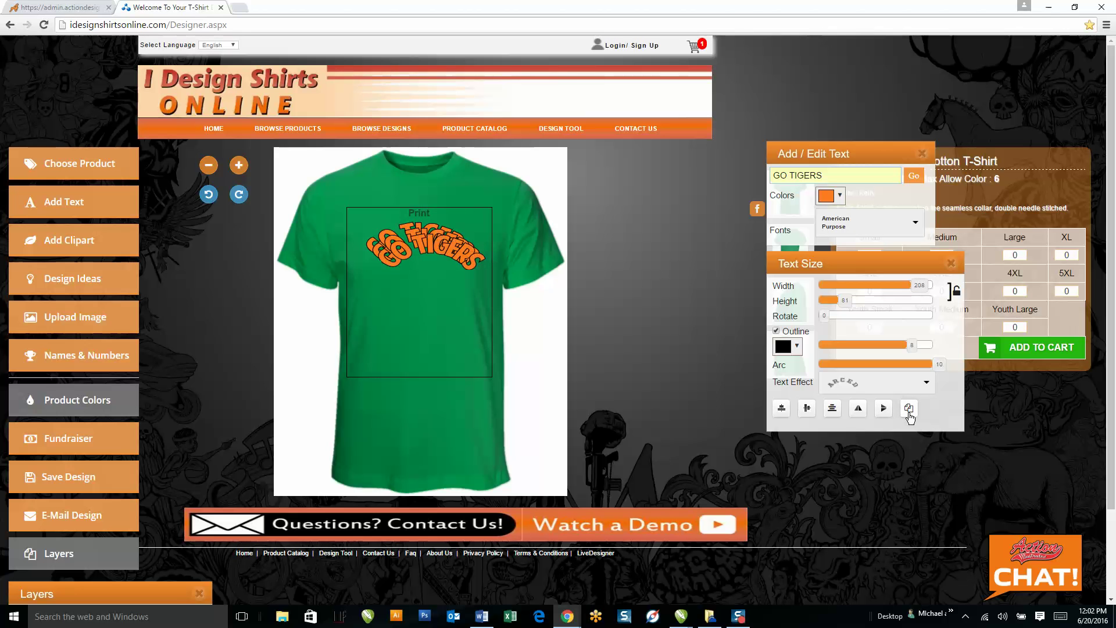
left_click(908, 414)
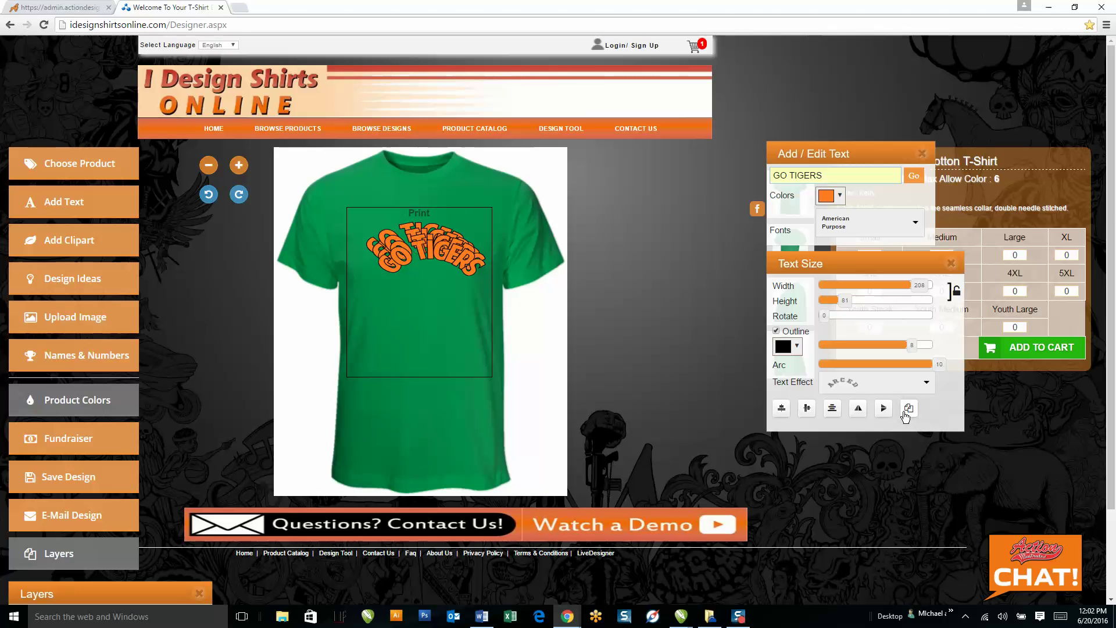
left_click(209, 199)
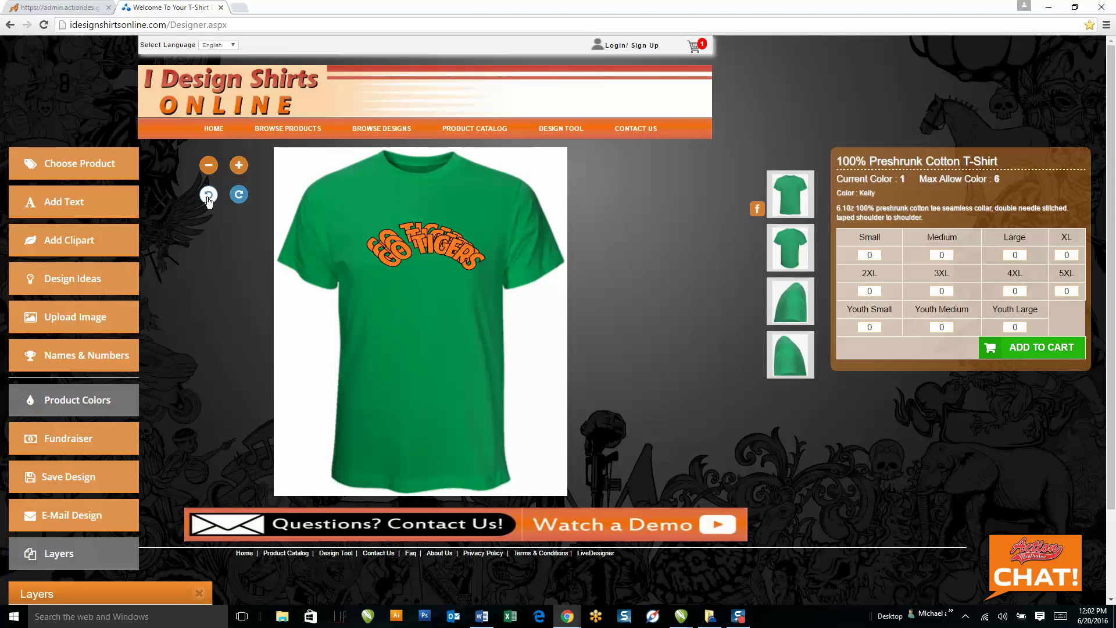
- Undo twice to remove the duplicate GO TIGERS copies
left_click(209, 197)
left_click(209, 198)
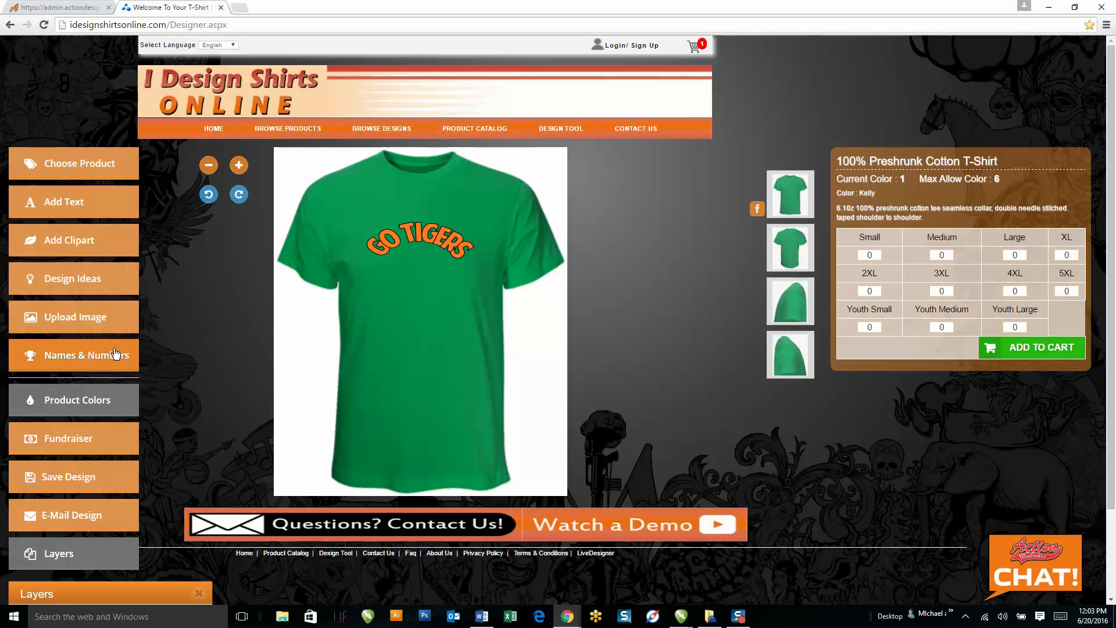
- Start Names & Numbers with quantity 3 each for Small, Medium and Large
left_click(74, 358)
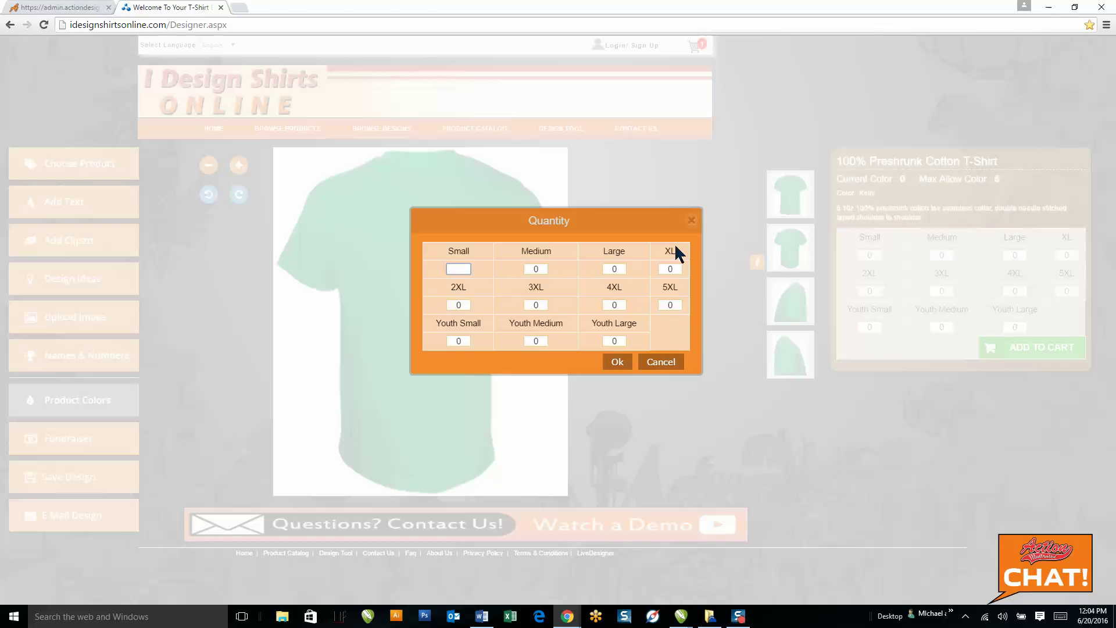
type("3")
left_click(534, 268)
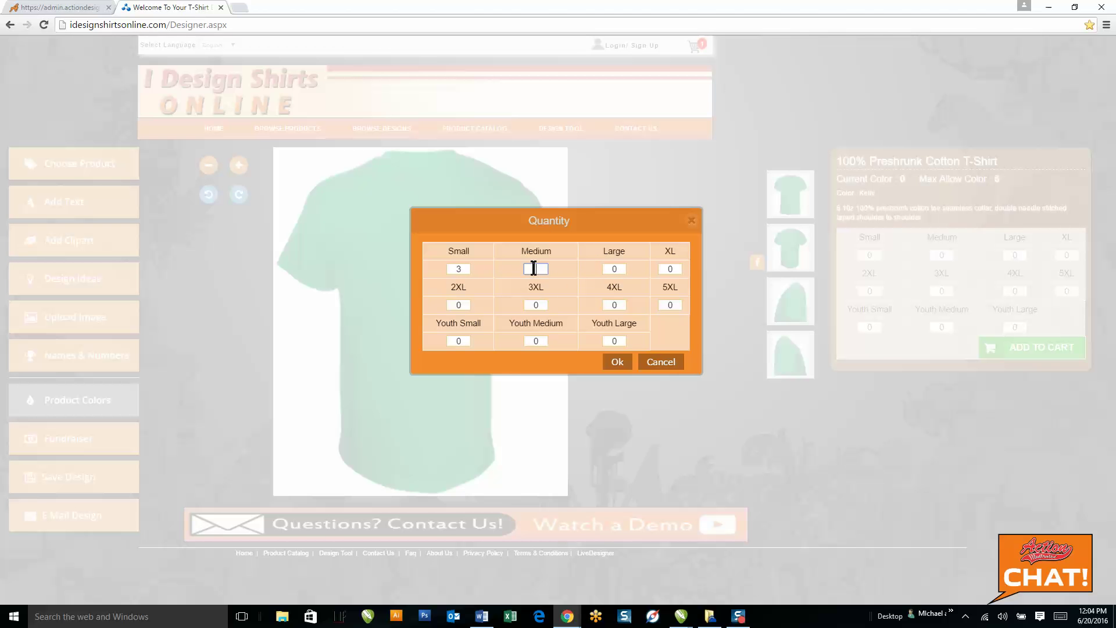
type("3")
left_click(613, 269)
left_click(615, 369)
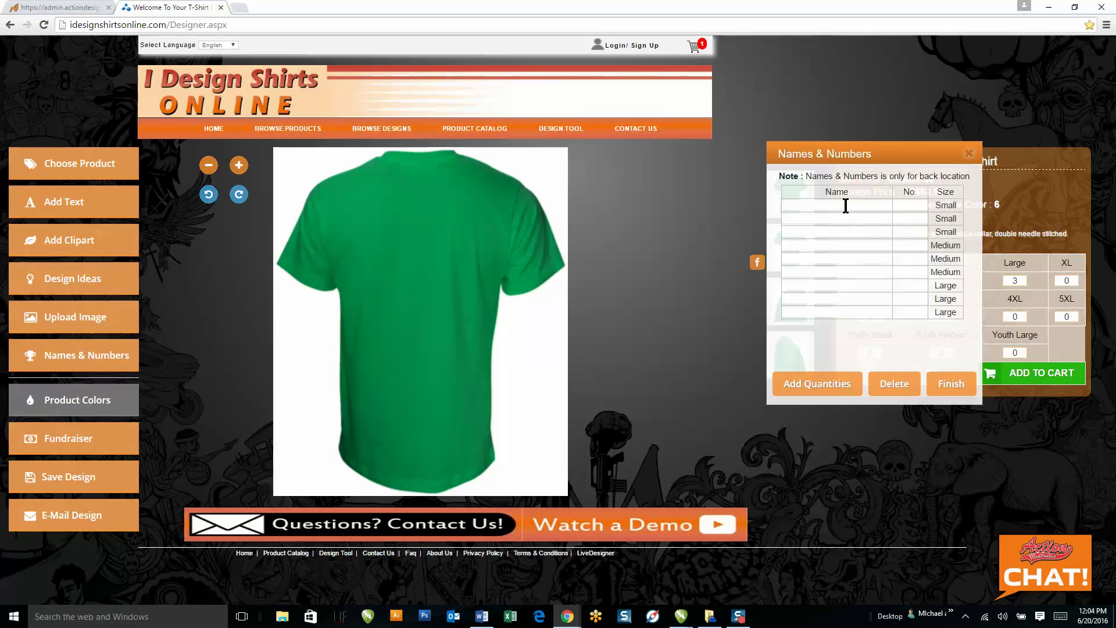
- Enter the first player's name with number 13 in the first Small row
left_click(843, 205)
type("Michael")
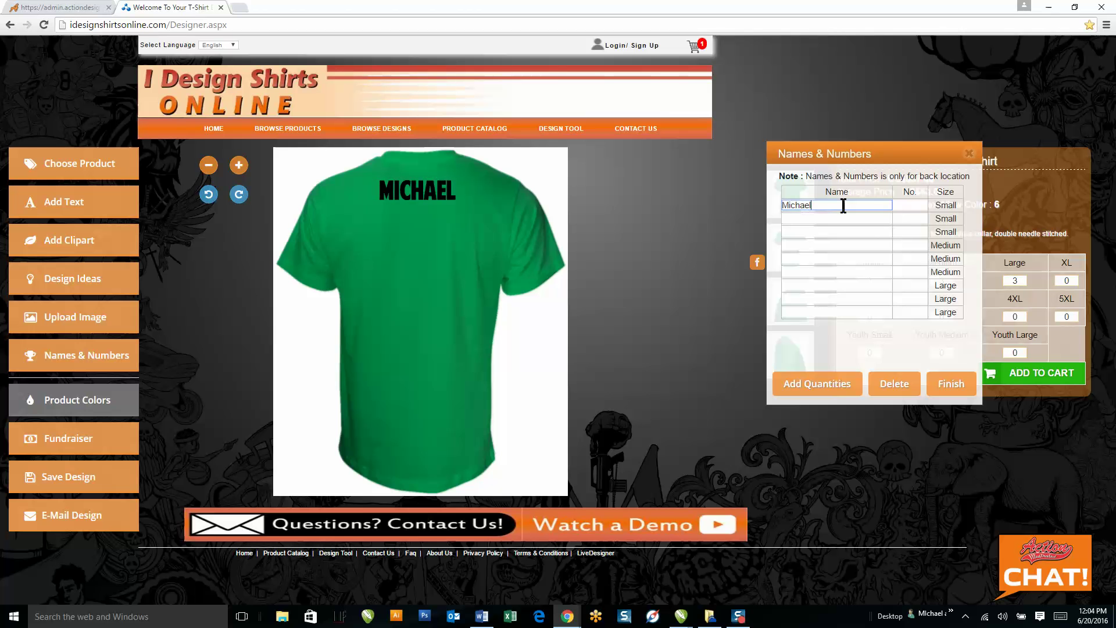
key("Tab")
type("1")
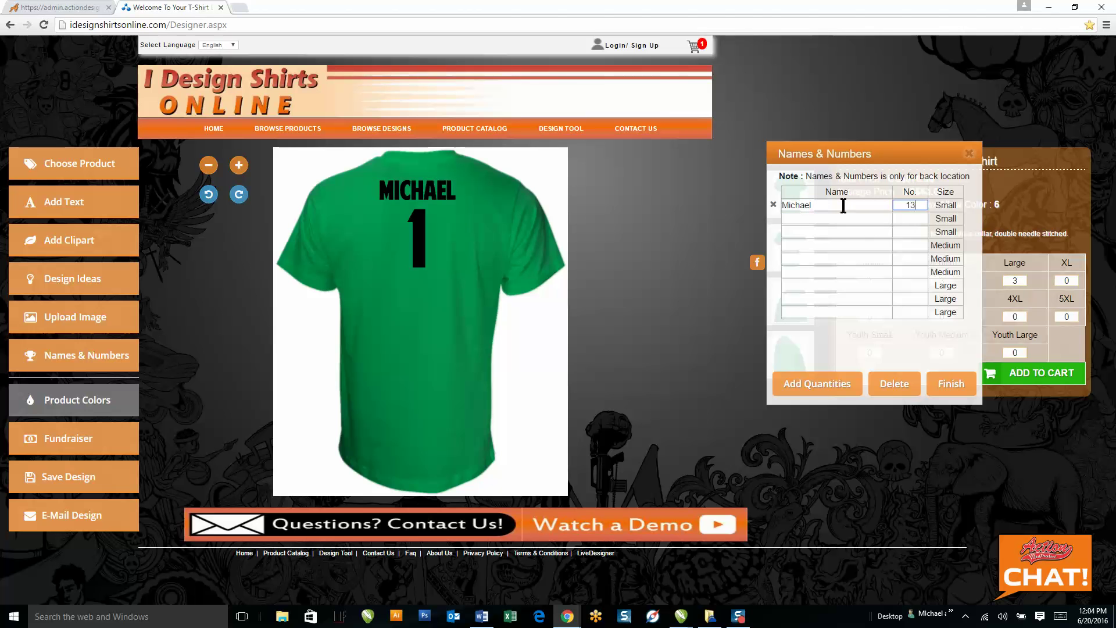
type("3")
- Fill the second and third rows with player names and numbers 2 and 77
key("Tab")
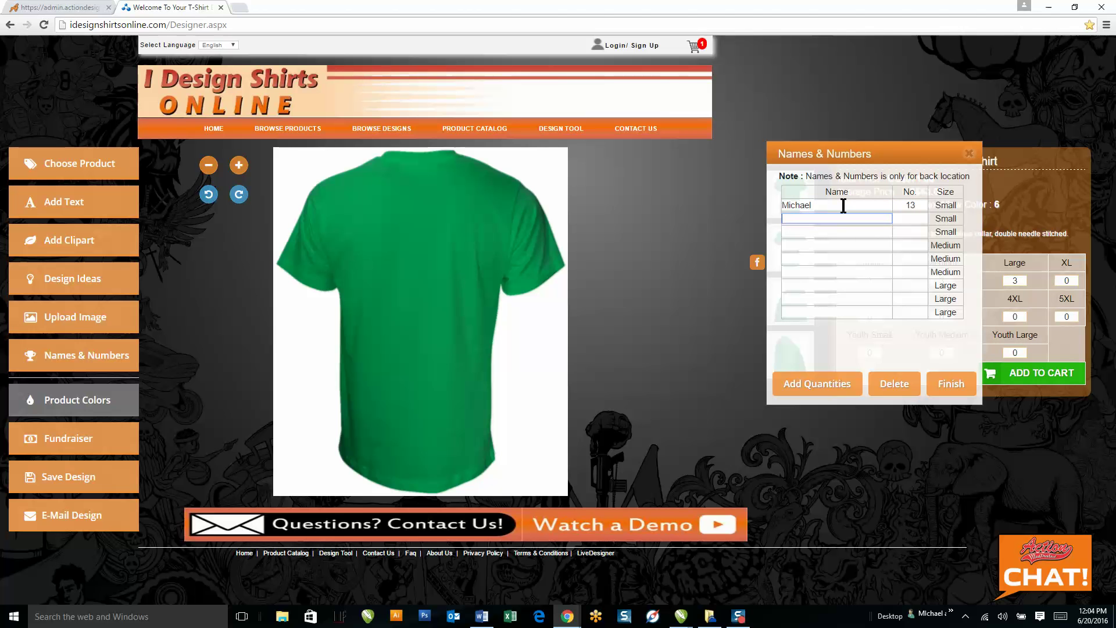
type("denise3")
key("BackSpace")
key("Tab")
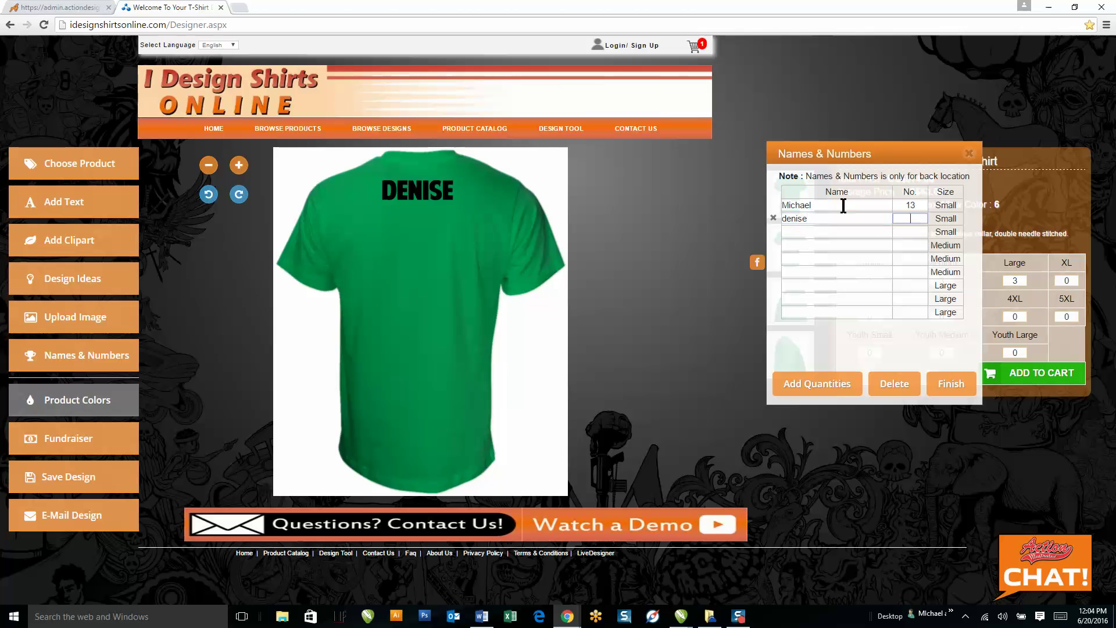
type("2")
key("Tab")
type("Frank")
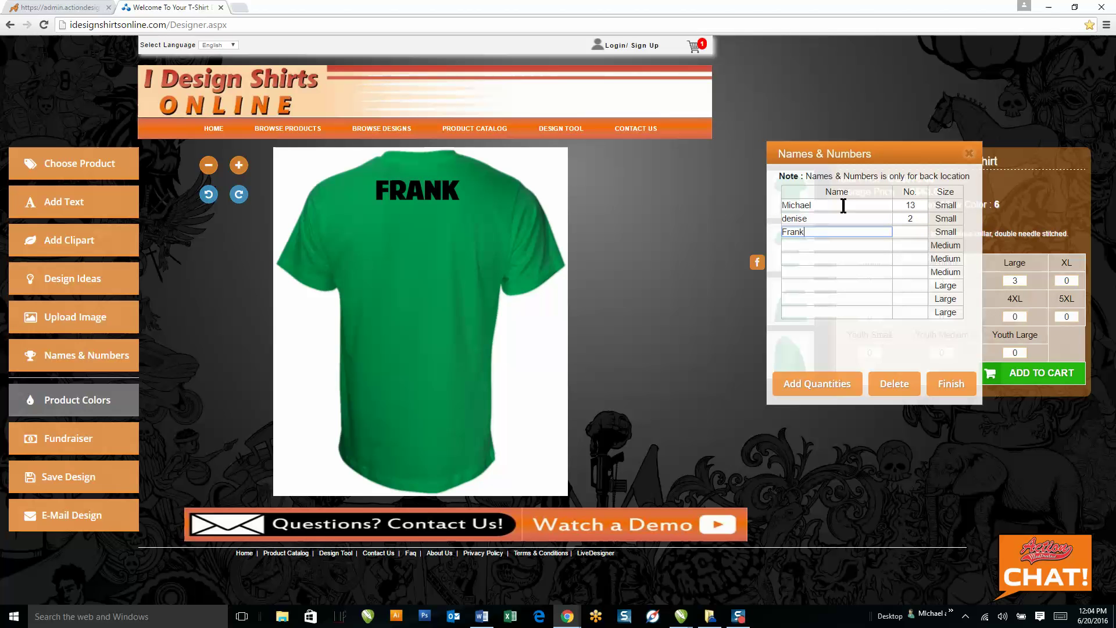
key("Tab")
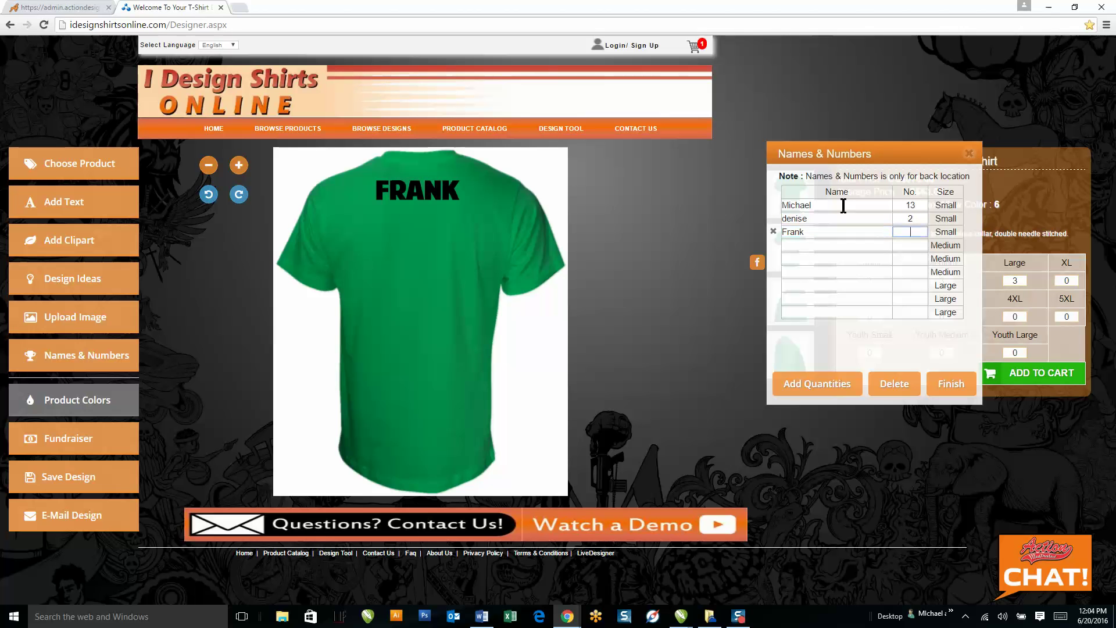
type("77")
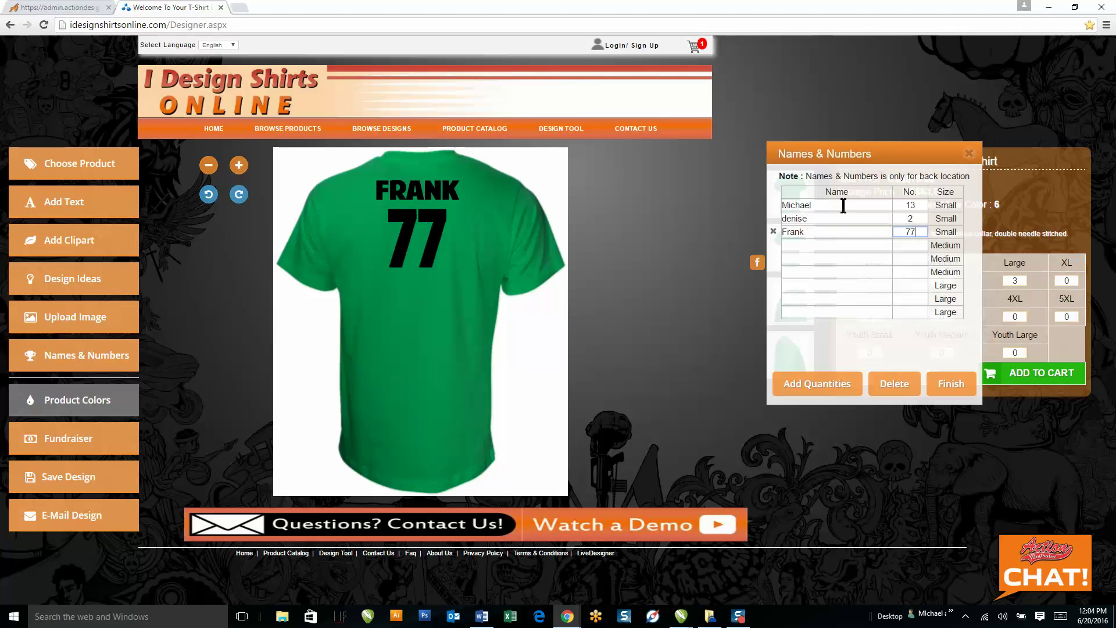
- Color the player name on the shirt back orange
left_click(429, 181)
left_click(68, 180)
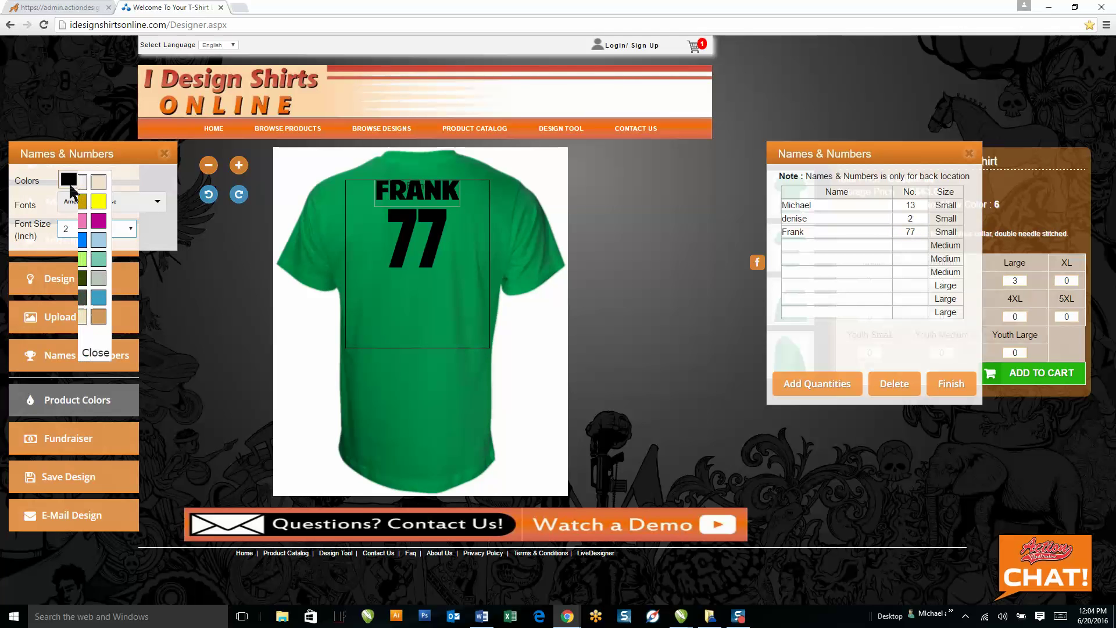
left_click(91, 221)
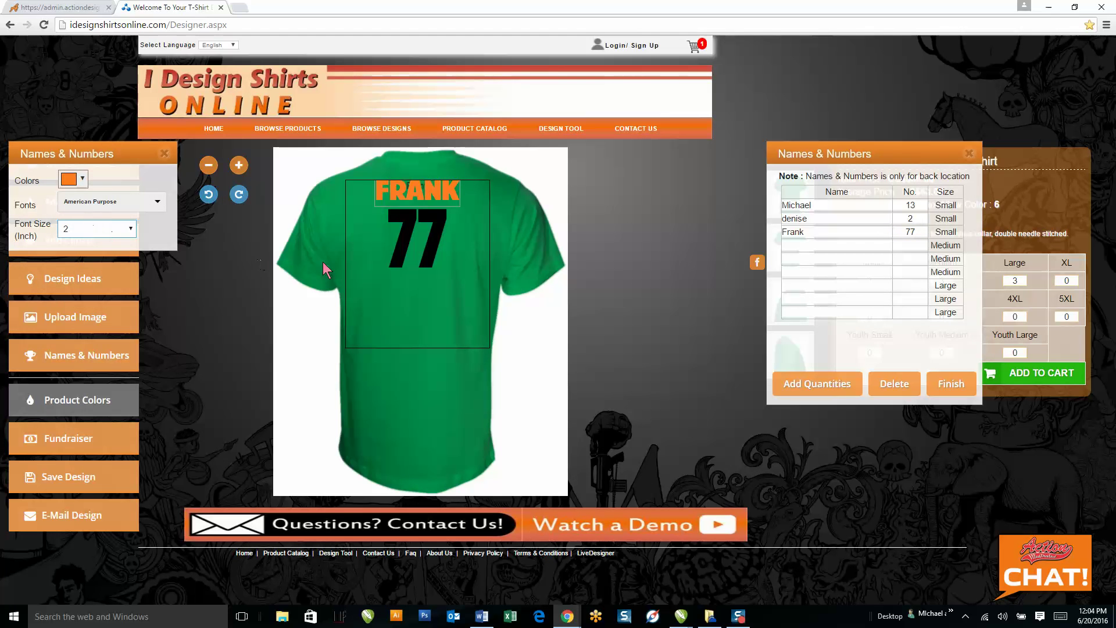
left_click(448, 228)
- Set the back number to font size 8 and move it lower beneath the name
left_click(440, 227)
left_click(103, 229)
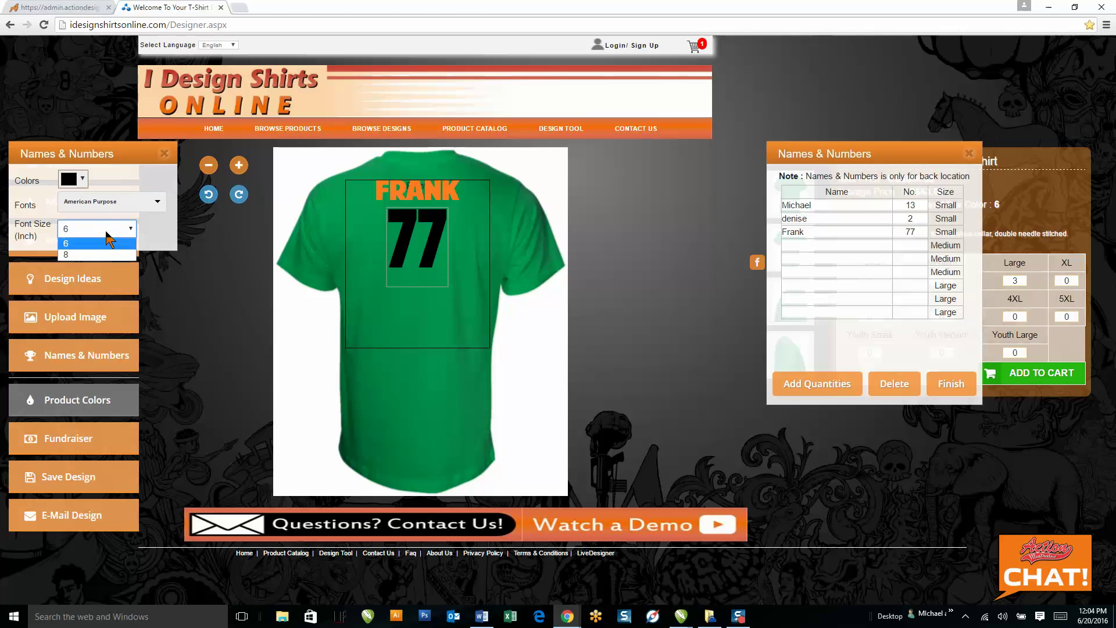
left_click(105, 263)
mouse_move(433, 240)
left_mouse_down()
mouse_move(427, 260)
mouse_move(441, 256)
mouse_move(434, 249)
left_mouse_up()
left_click(422, 201)
left_click(164, 154)
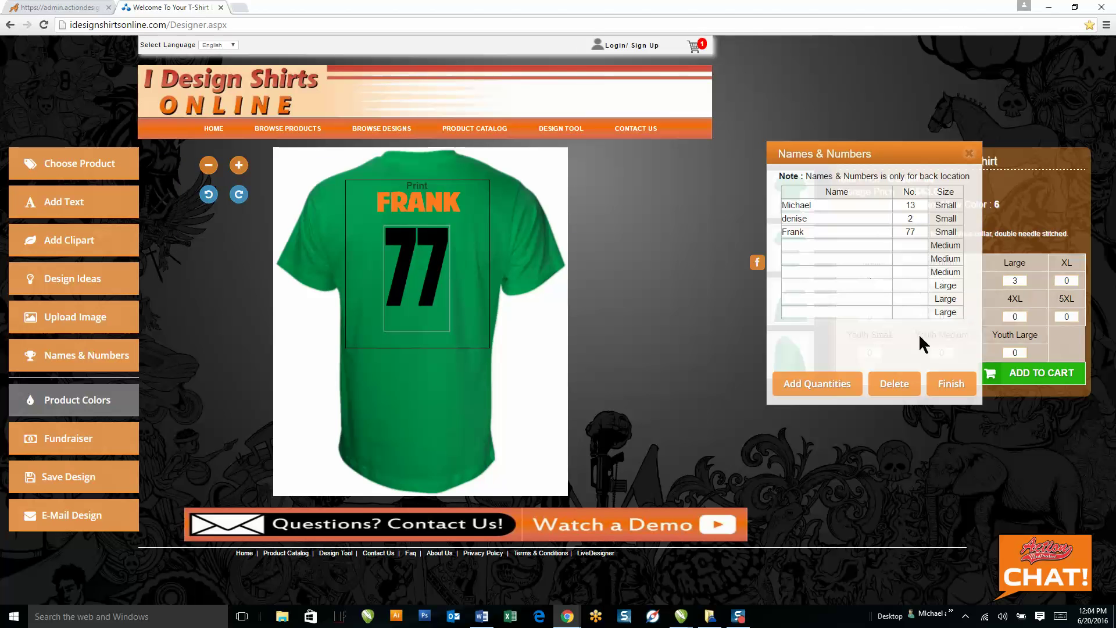
- Finish the Names & Numbers roster so nine shirts total US$580.50
left_click(935, 389)
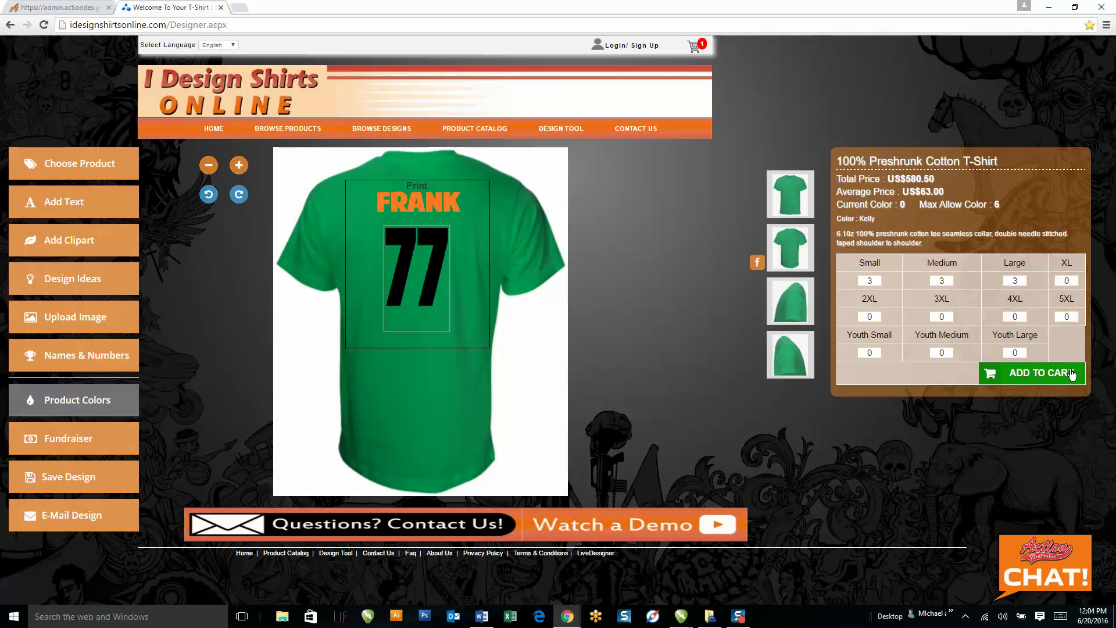